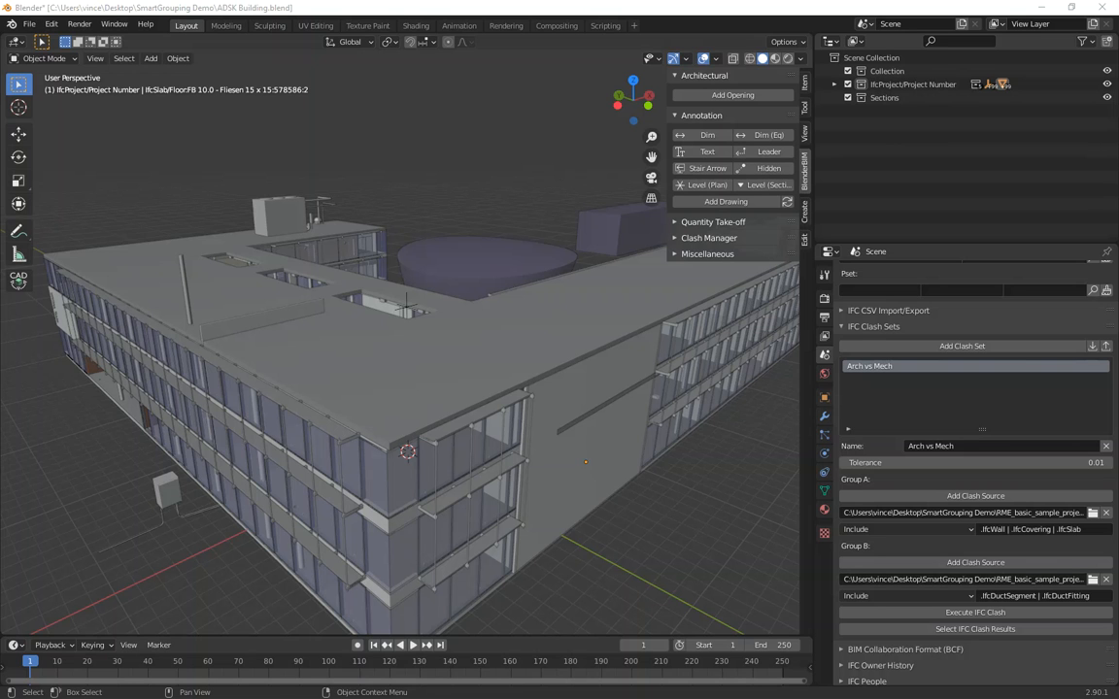
- Switch to the wiki's IfcOpenShell code examples page and read through its IFC Query Syntax section
{"action": "key", "text": "alt+Tab"}
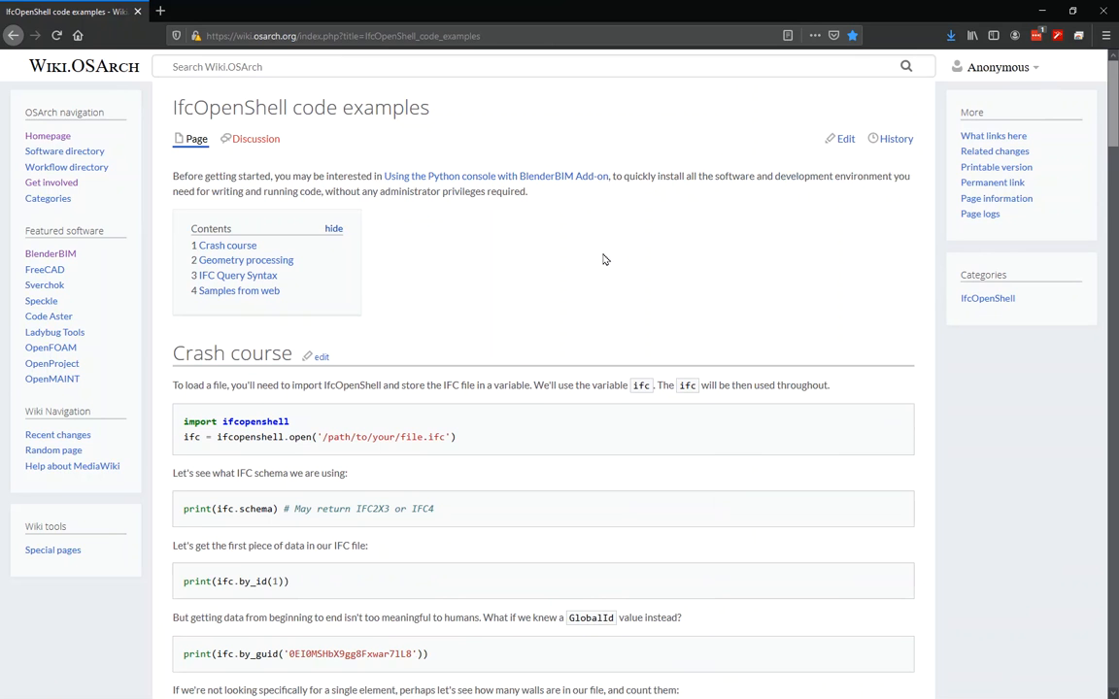
{"action": "left_click_drag", "start_coordinate": [151, 107], "coordinate": [498, 115]}
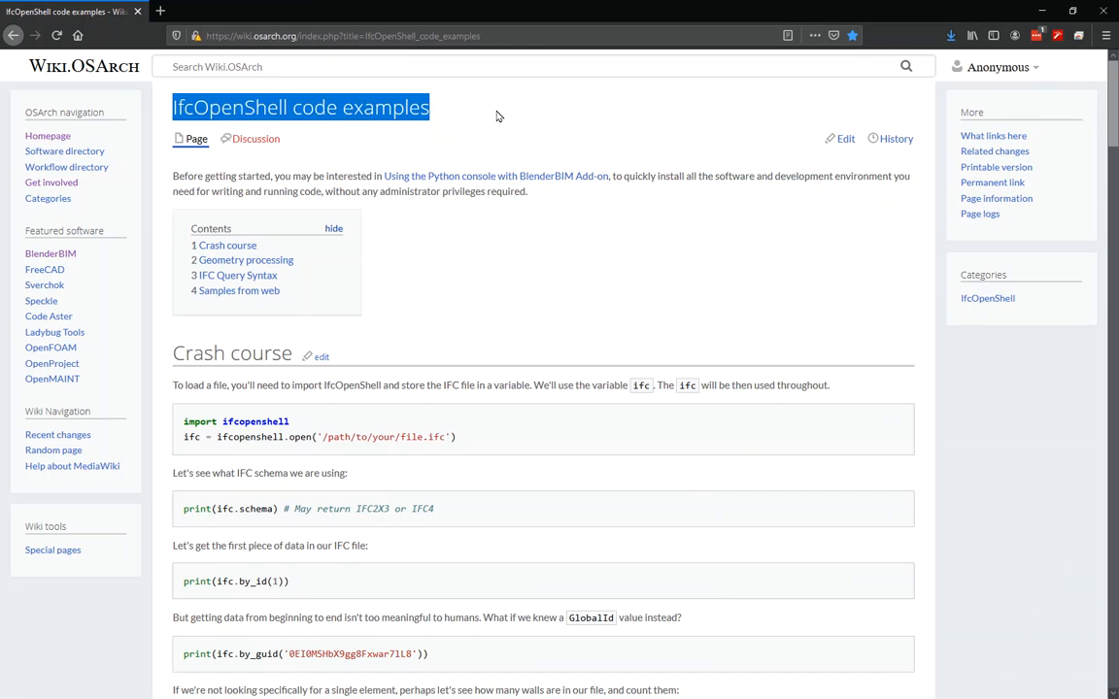
{"action": "left_click", "coordinate": [505, 117]}
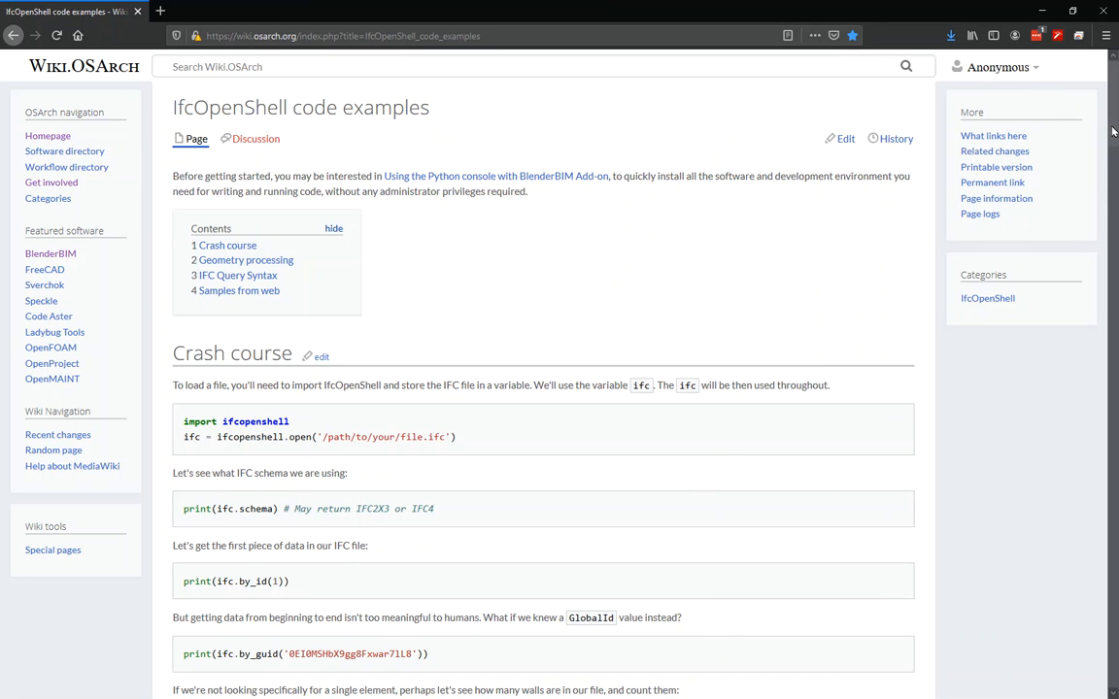
{"action": "left_click_drag", "start_coordinate": [1113, 131], "coordinate": [1096, 562]}
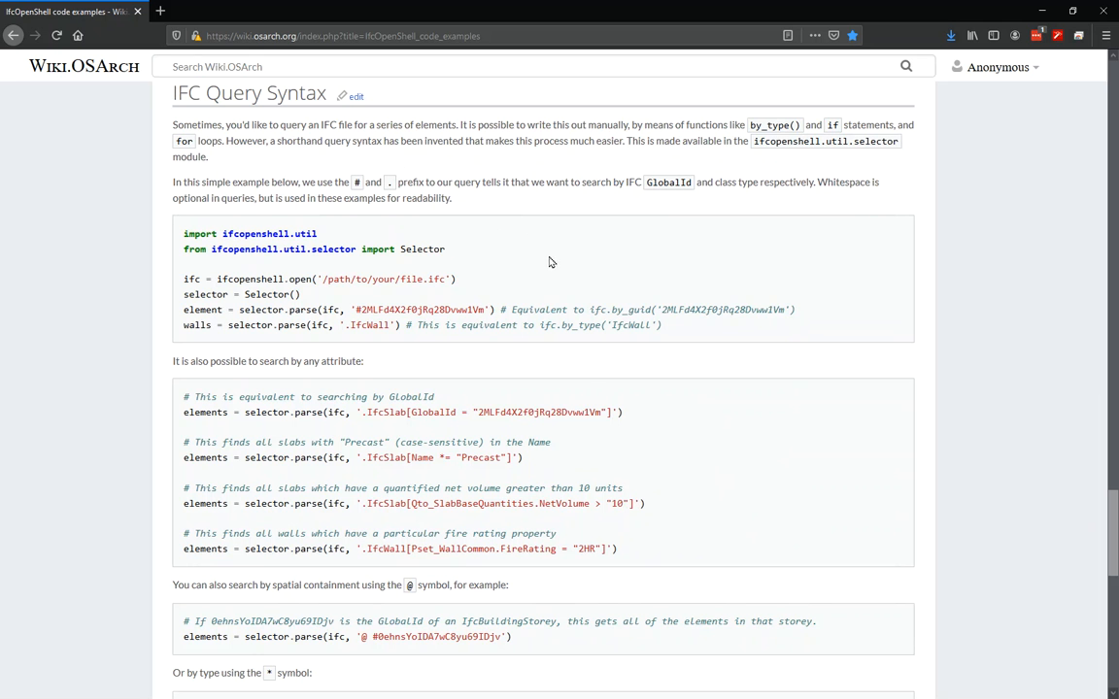
{"action": "scroll", "coordinate": [587, 389], "scroll_direction": "down", "scroll_amount": 6}
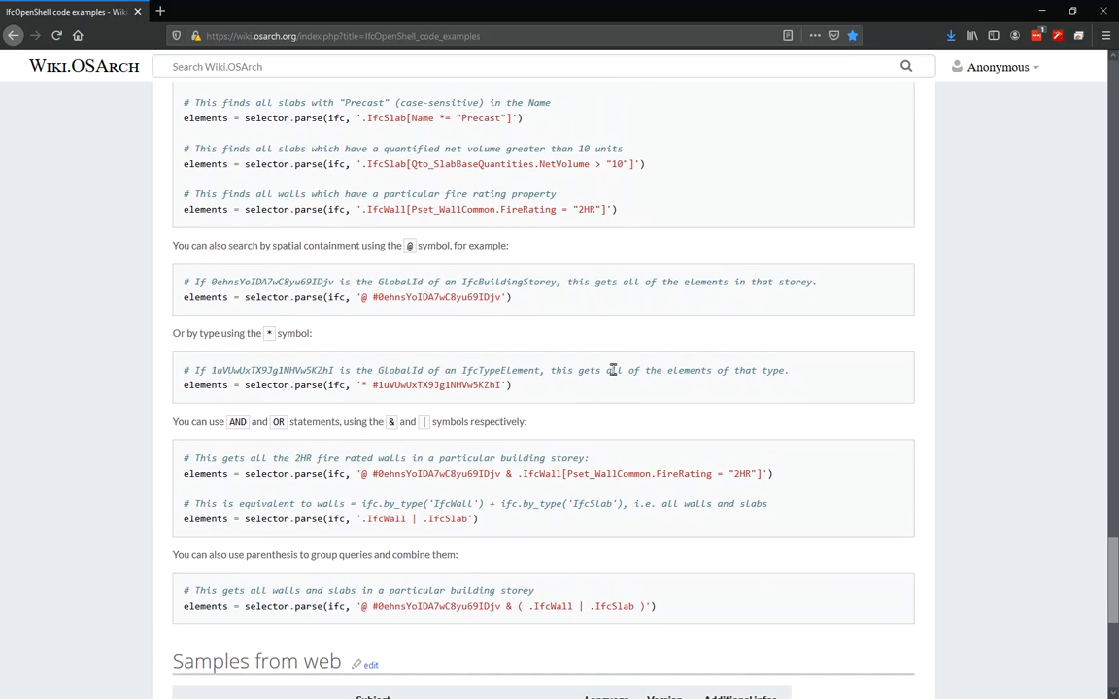
{"action": "scroll", "coordinate": [612, 370], "scroll_direction": "down", "scroll_amount": 3}
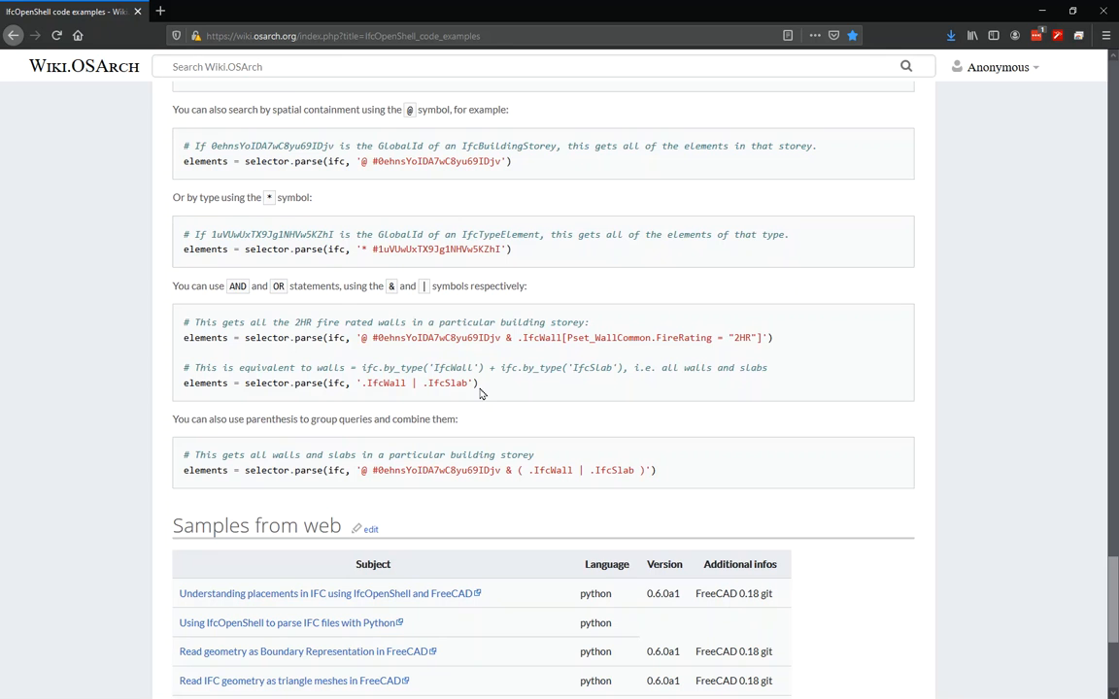
- Study the IFC query examples, including .IfcWall | .IfcSlab, the OR symbol, the dot prefix and the attribute searches
{"action": "left_click_drag", "start_coordinate": [364, 384], "coordinate": [467, 384]}
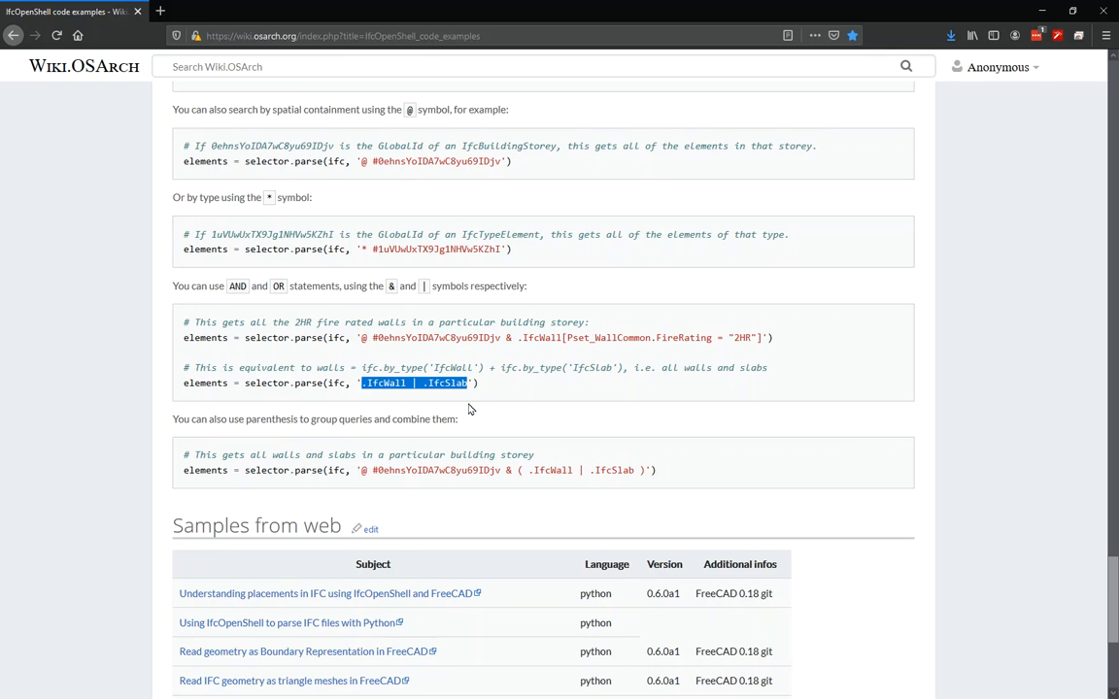
{"action": "left_click", "coordinate": [469, 409]}
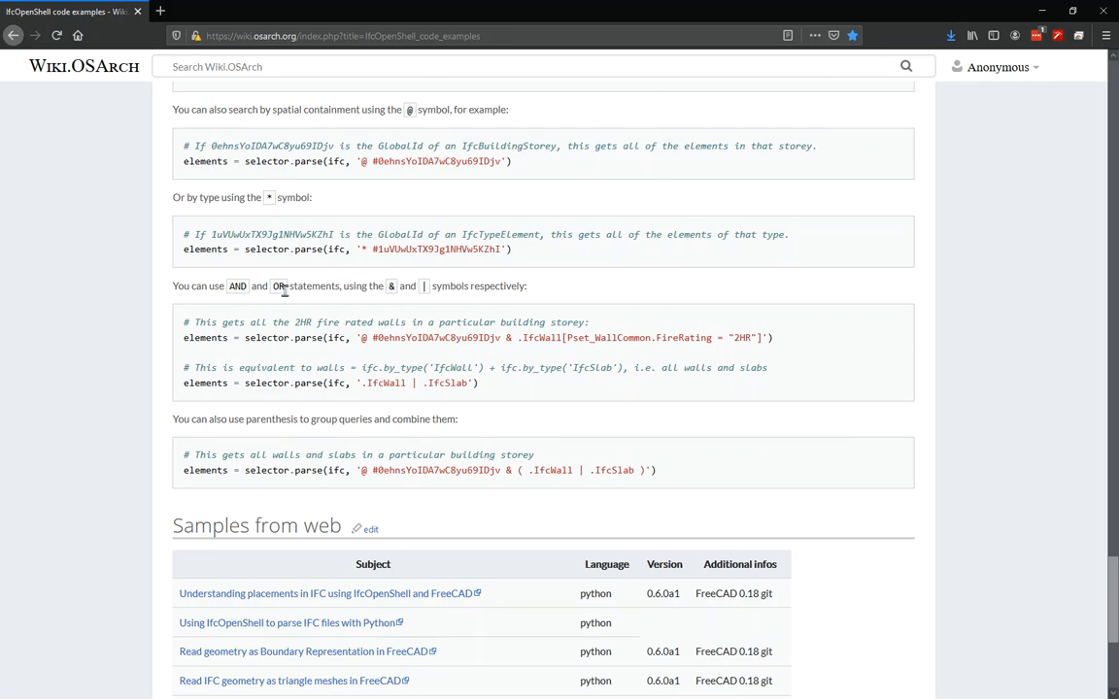
{"action": "double_click", "coordinate": [423, 286]}
{"action": "left_click", "coordinate": [420, 309]}
{"action": "left_click_drag", "start_coordinate": [363, 382], "coordinate": [468, 383]}
{"action": "left_click_drag", "start_coordinate": [365, 384], "coordinate": [455, 385]}
{"action": "left_click", "coordinate": [428, 388]}
{"action": "left_click_drag", "start_coordinate": [367, 382], "coordinate": [360, 383]}
{"action": "scroll", "coordinate": [406, 399], "scroll_direction": "up", "scroll_amount": 3}
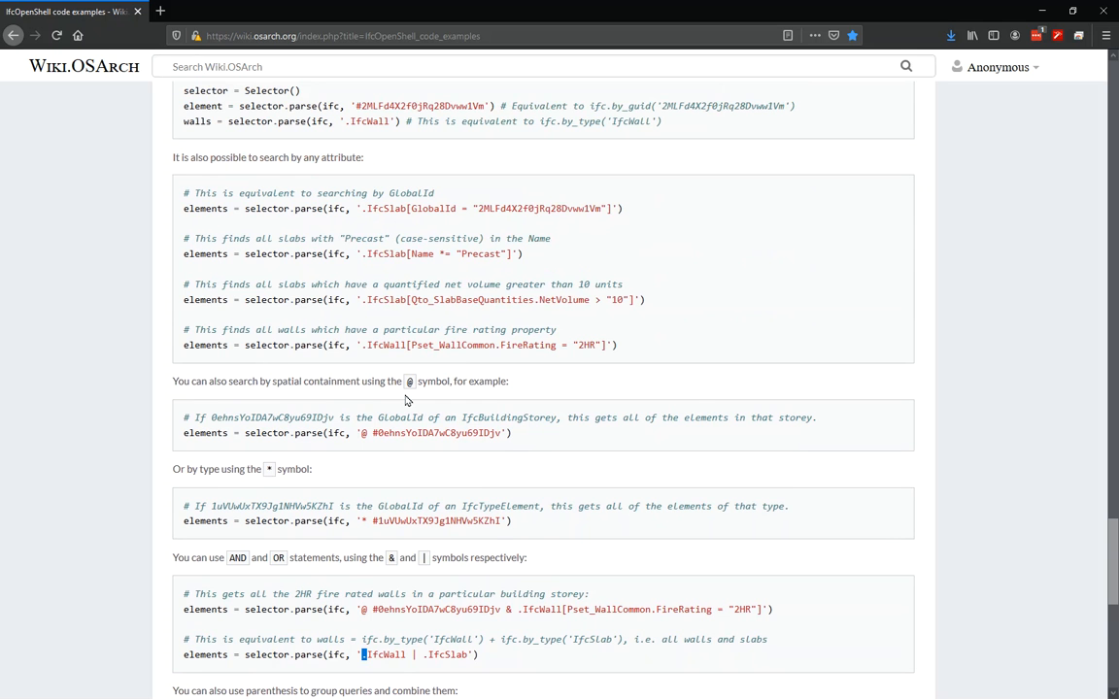
{"action": "scroll", "coordinate": [406, 400], "scroll_direction": "up", "scroll_amount": 2}
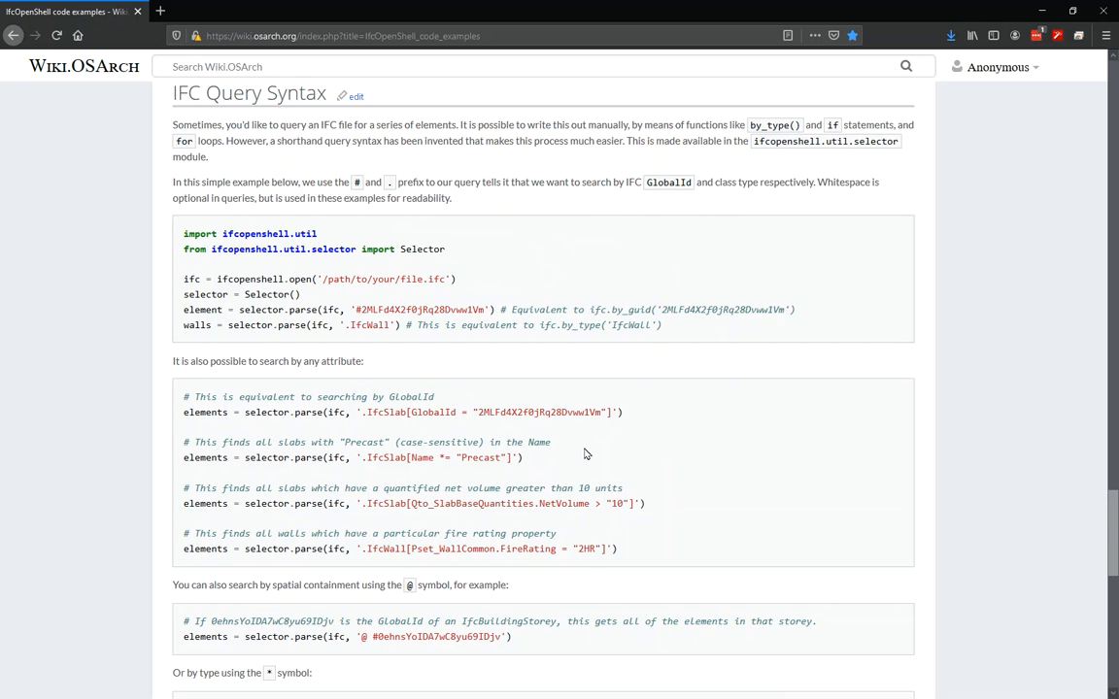
{"action": "scroll", "coordinate": [527, 401], "scroll_direction": "down", "scroll_amount": 5}
{"action": "scroll", "coordinate": [584, 442], "scroll_direction": "down", "scroll_amount": 2}
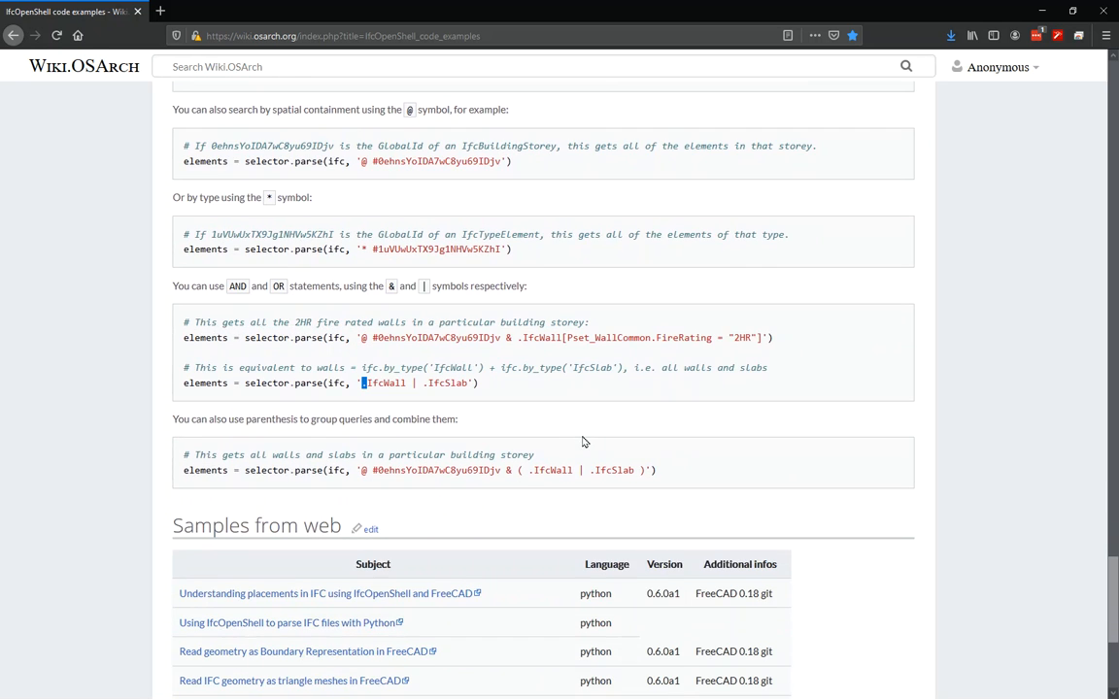
- Return to Blender, add a new IFC clash set and give its Group A a clash source
{"action": "left_click", "coordinate": [1042, 12]}
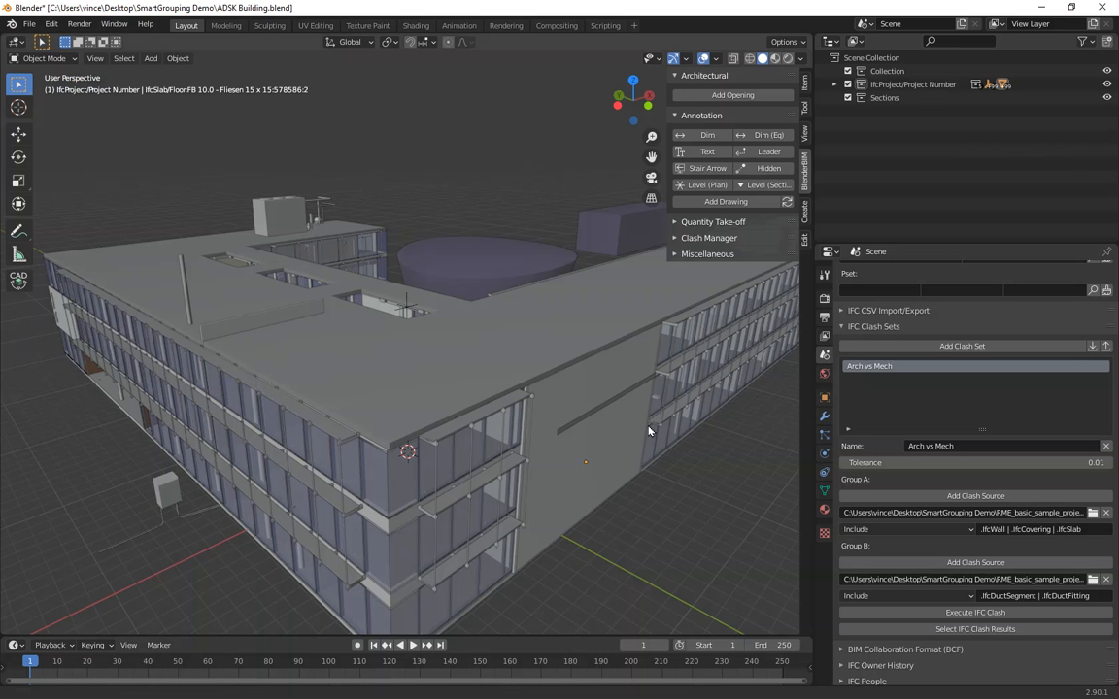
{"action": "middle_click_drag", "start_coordinate": [650, 431], "coordinate": [641, 424], "text": "shift"}
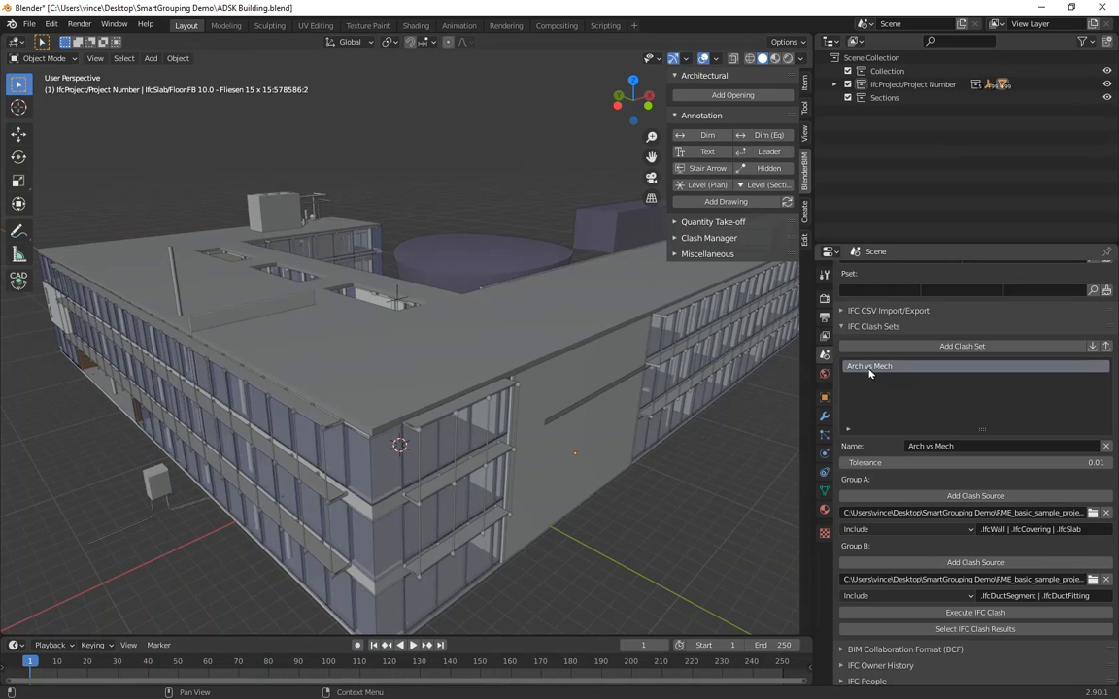
{"action": "left_click", "coordinate": [1006, 348]}
{"action": "left_click", "coordinate": [890, 382]}
{"action": "left_click", "coordinate": [853, 446]}
{"action": "key", "text": "Return"}
{"action": "left_click", "coordinate": [977, 497]}
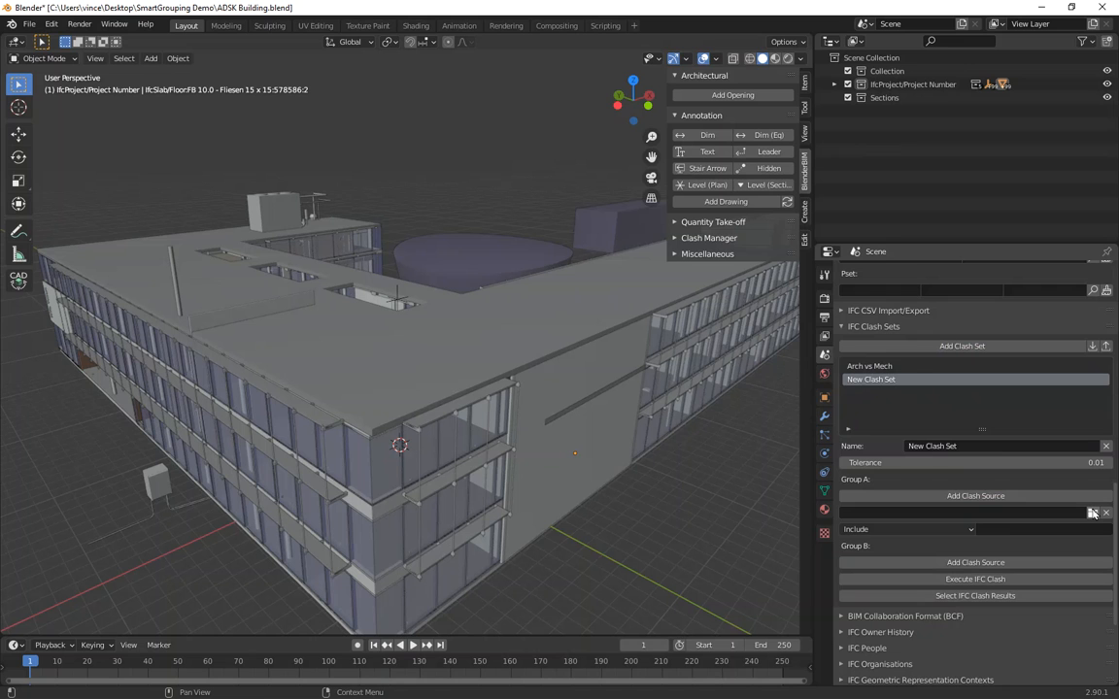
- Set the Group A source's filter in the new clash set to .IfcWall, keeping the Include mode
{"action": "left_click", "coordinate": [940, 529]}
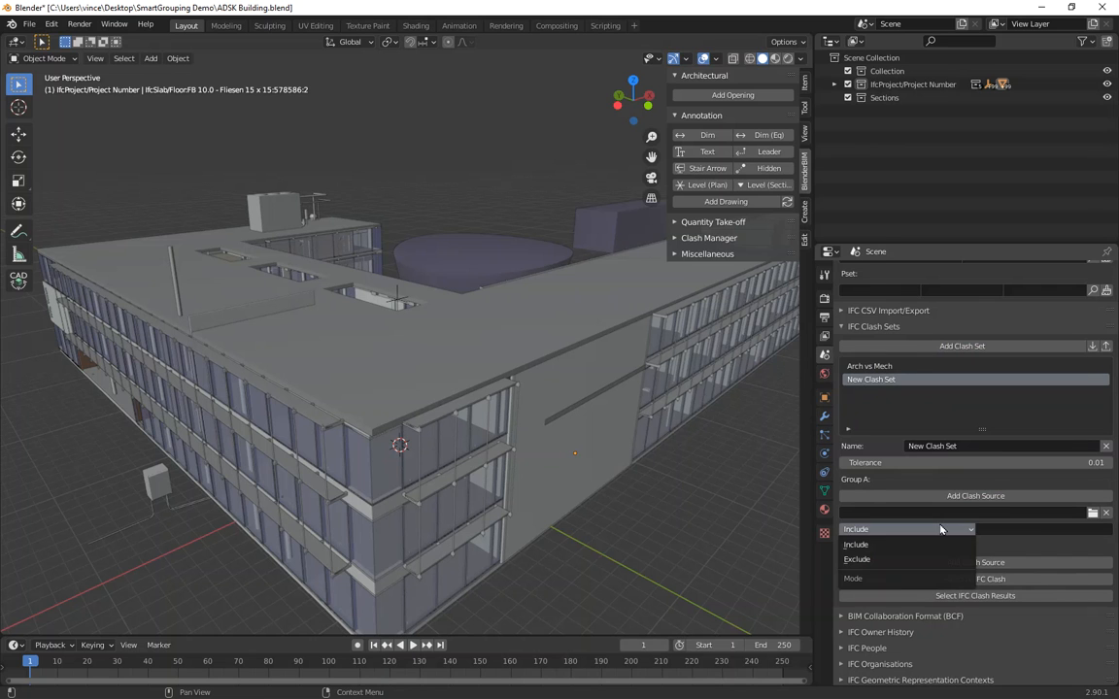
{"action": "left_click", "coordinate": [941, 529]}
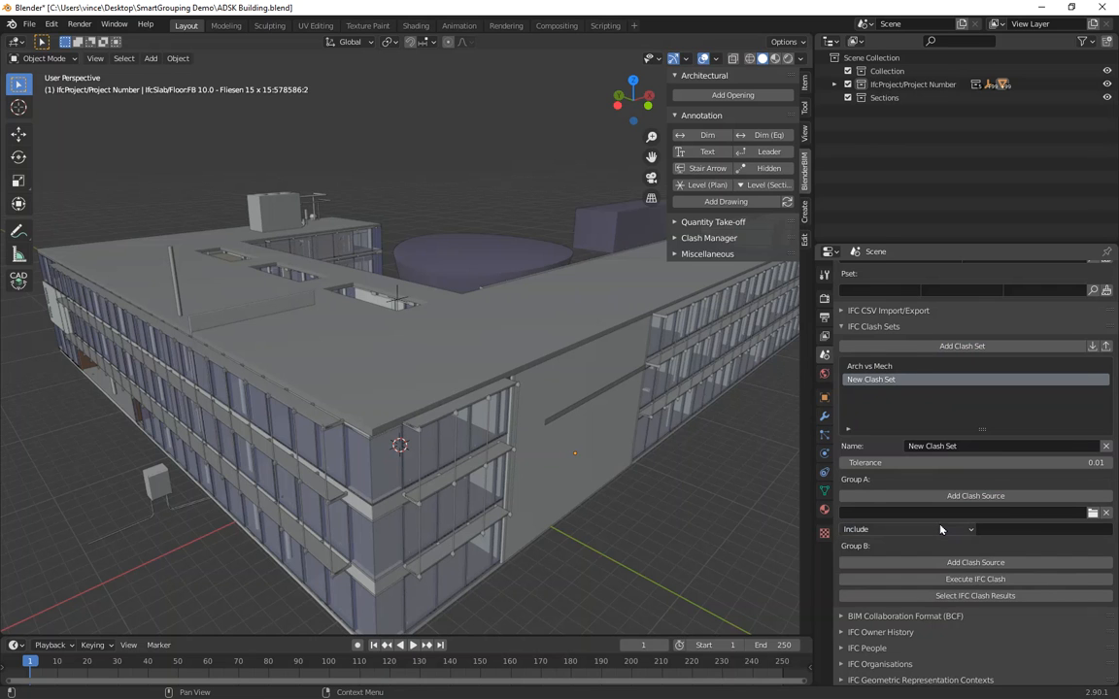
{"action": "left_click", "coordinate": [1010, 531]}
{"action": "type", "text": ".IfcWall"}
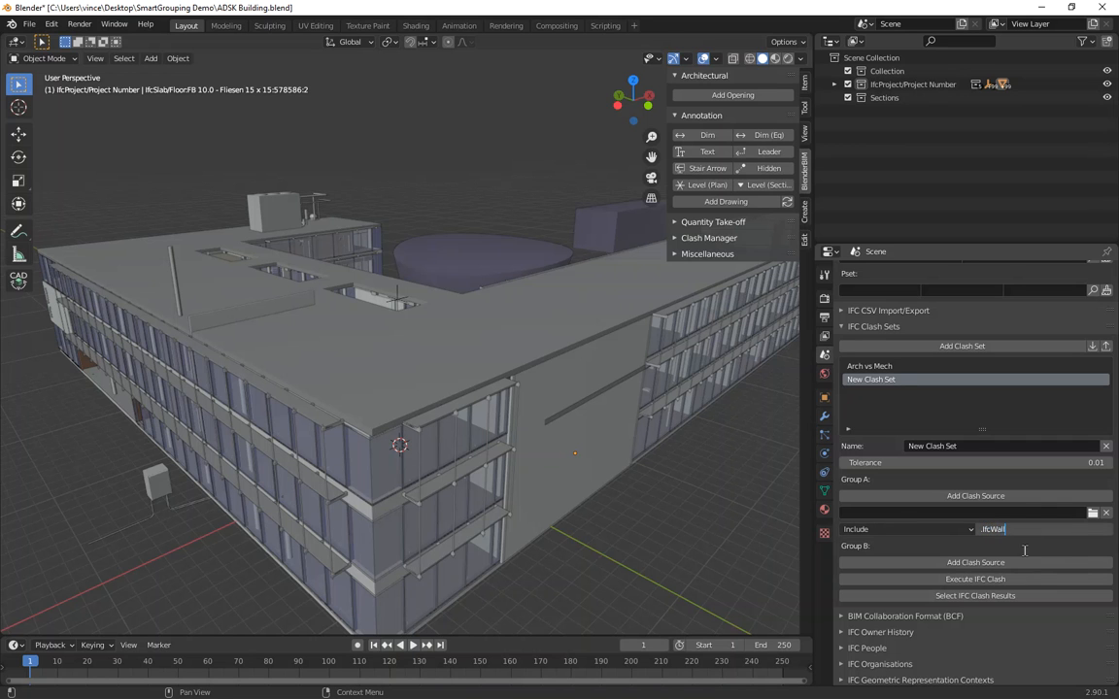
- Add a clash source to Group B and set its filter to .IfcDuctSegment
{"action": "left_click", "coordinate": [975, 562]}
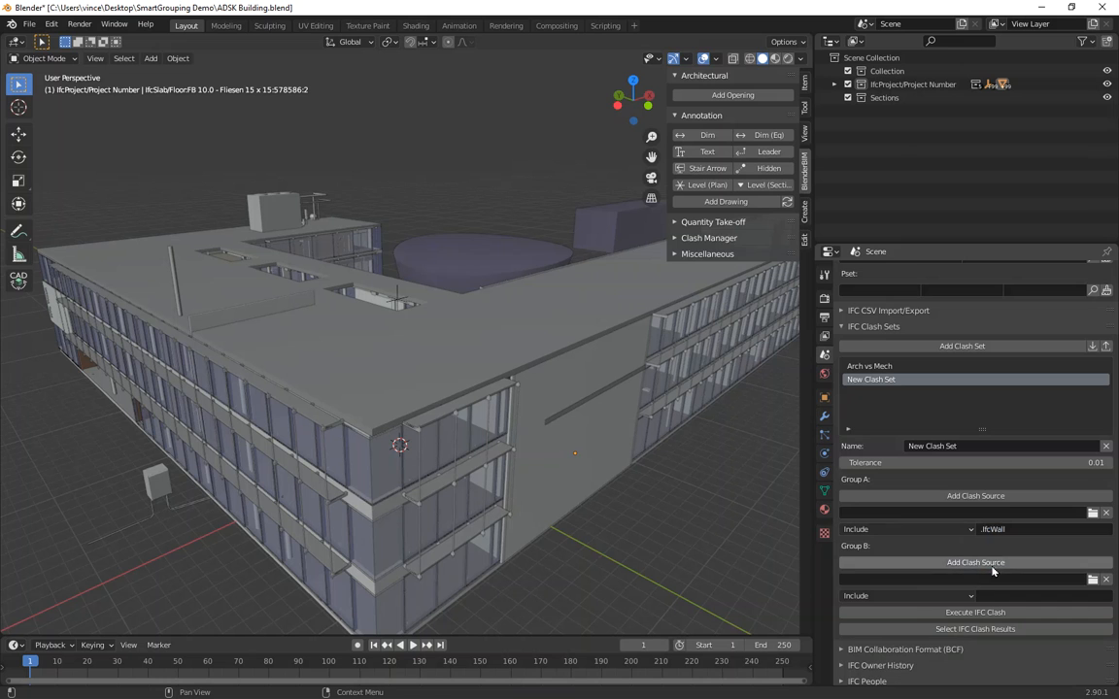
{"action": "left_click", "coordinate": [1017, 594]}
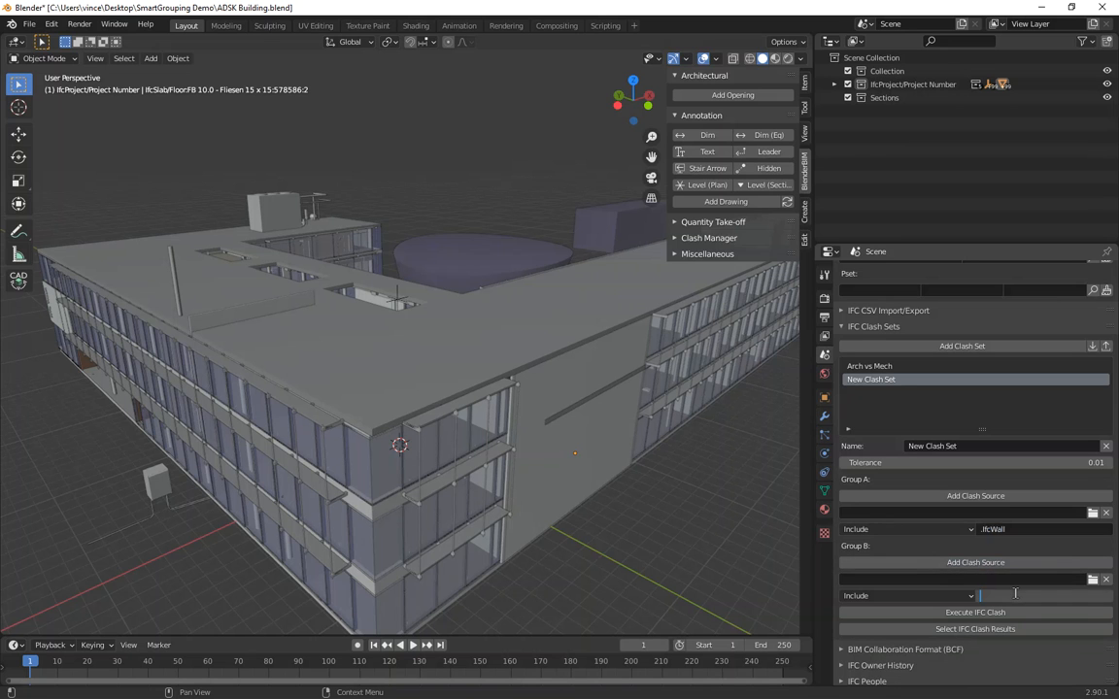
{"action": "type", "text": ".IfcDuctsegment"}
- Select the building's roof slab and examine it with its openings up close
{"action": "left_click", "coordinate": [447, 331]}
{"action": "middle_click_drag", "start_coordinate": [447, 330], "coordinate": [419, 259]}
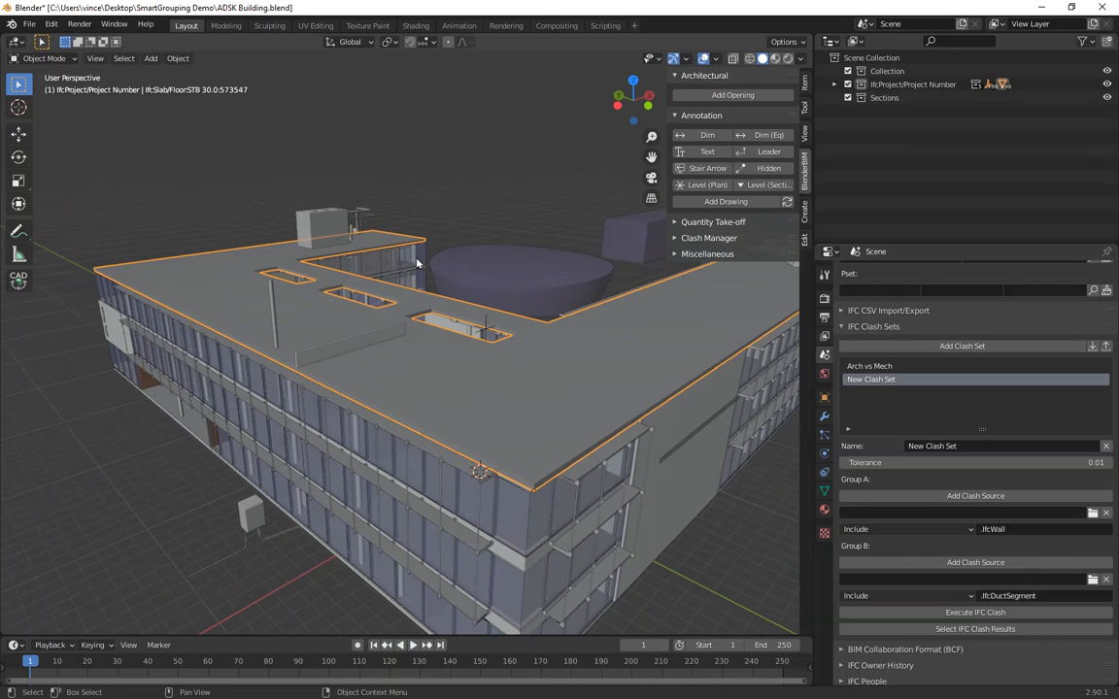
{"action": "scroll", "coordinate": [397, 376], "scroll_direction": "up", "scroll_amount": 3}
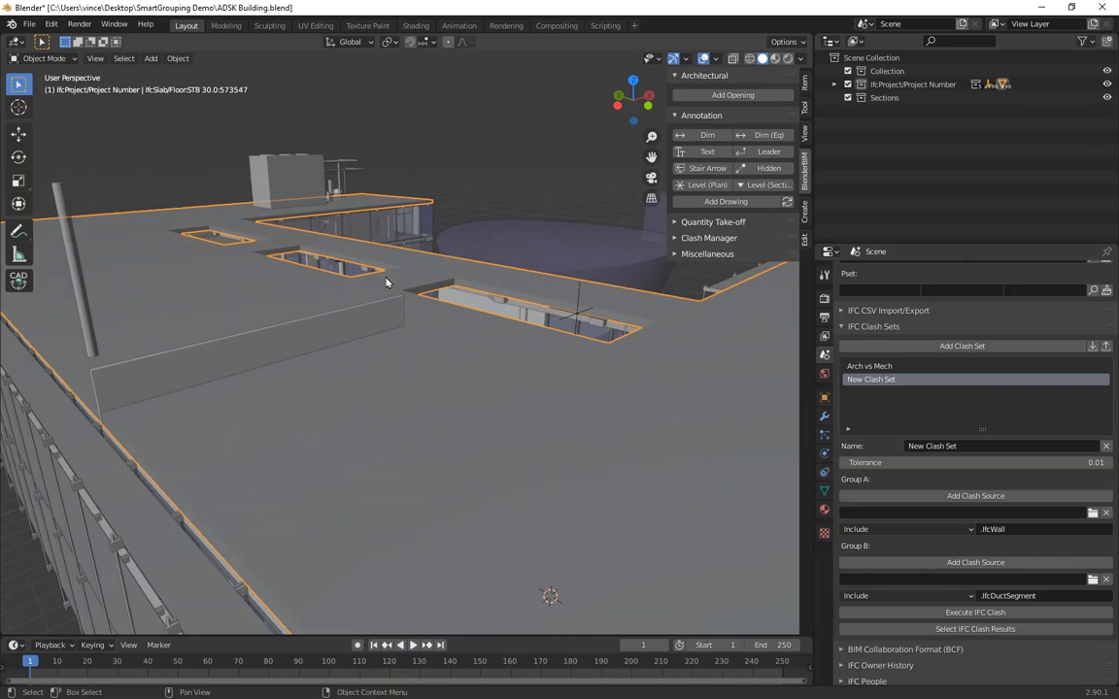
{"action": "middle_click_drag", "start_coordinate": [386, 277], "coordinate": [396, 267]}
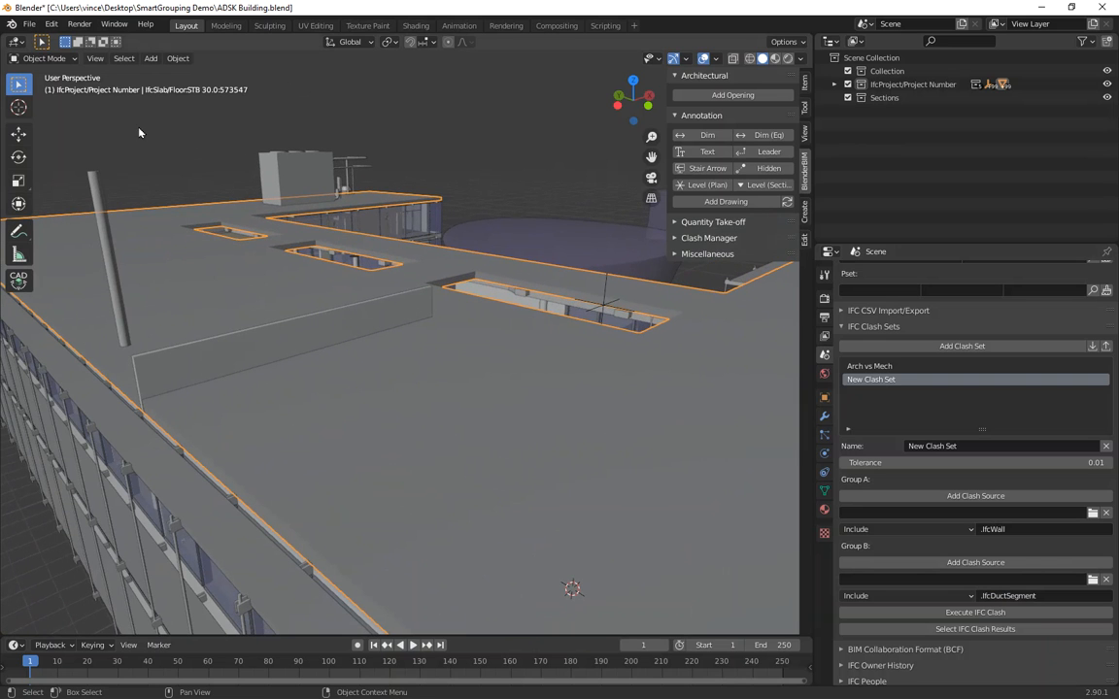
- Expand the IfcProject and IfcSite collections in the outliner and look through the IFC class names of their elements
{"action": "left_click", "coordinate": [834, 85]}
{"action": "scroll", "coordinate": [939, 180], "scroll_direction": "down", "scroll_amount": 3}
{"action": "scroll", "coordinate": [939, 179], "scroll_direction": "up", "scroll_amount": 3}
{"action": "left_click", "coordinate": [848, 112]}
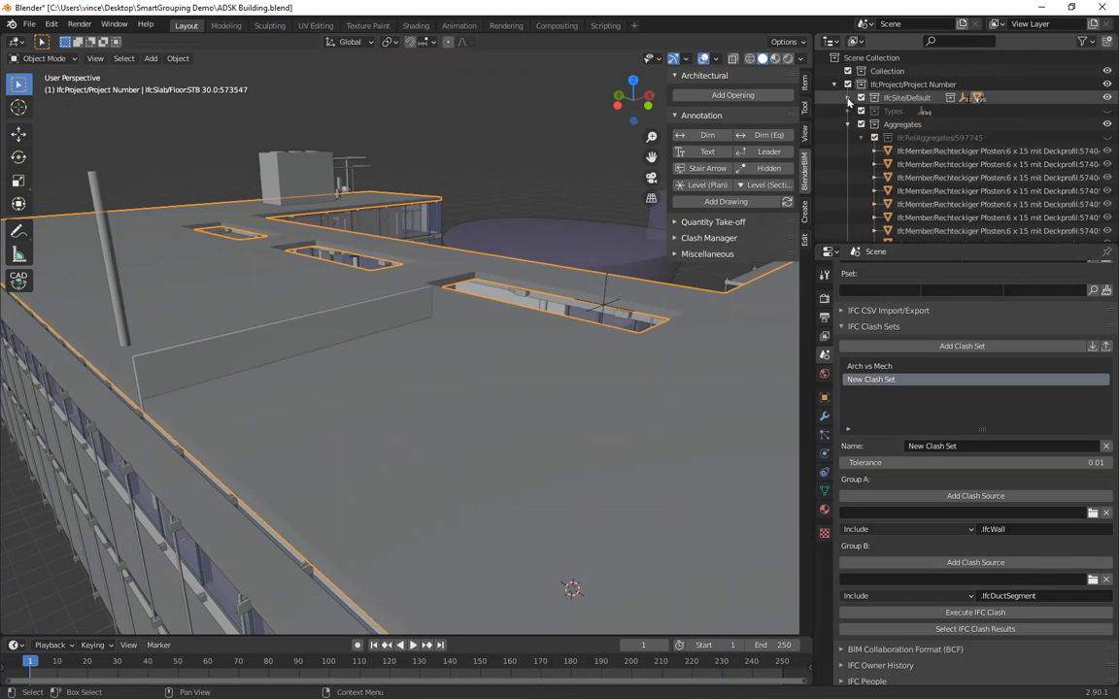
{"action": "left_click", "coordinate": [847, 98]}
{"action": "scroll", "coordinate": [951, 170], "scroll_direction": "down", "scroll_amount": 1}
{"action": "scroll", "coordinate": [949, 172], "scroll_direction": "down", "scroll_amount": 3}
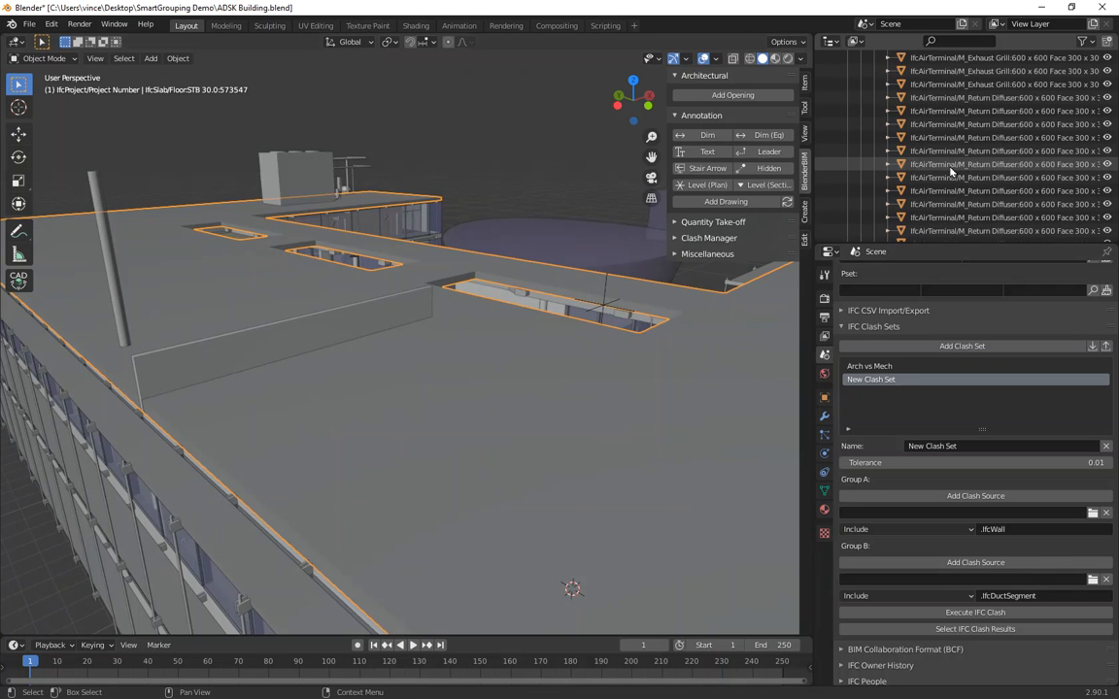
{"action": "scroll", "coordinate": [930, 172], "scroll_direction": "down", "scroll_amount": 2}
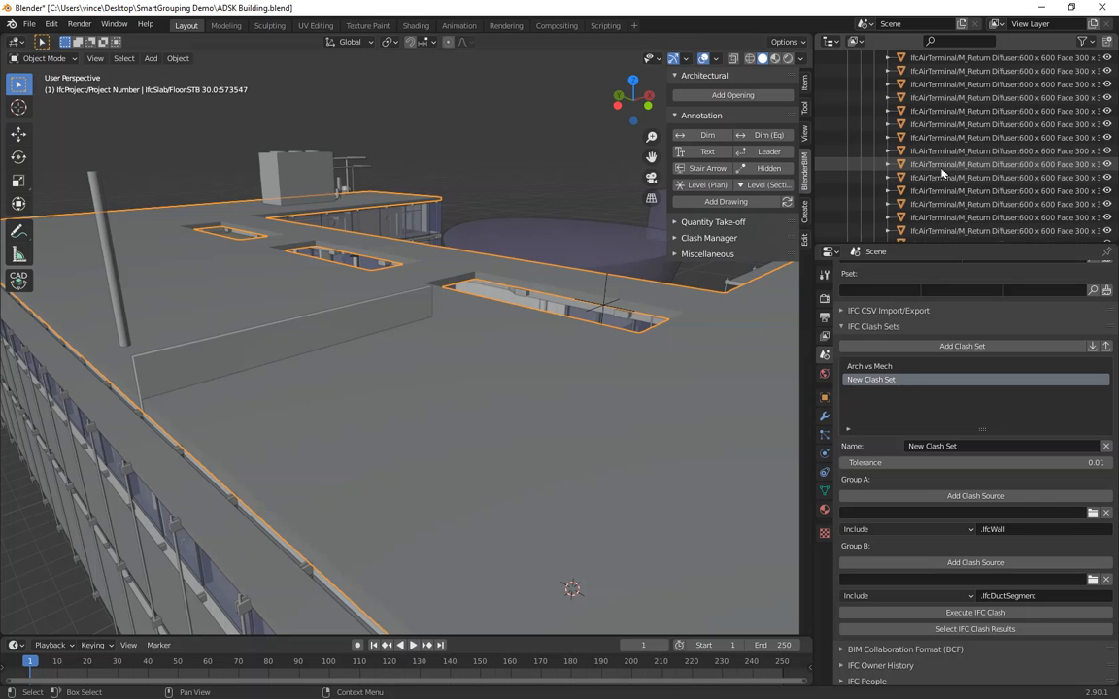
{"action": "scroll", "coordinate": [386, 378], "scroll_direction": "down", "scroll_amount": 6}
{"action": "scroll", "coordinate": [501, 364], "scroll_direction": "up", "scroll_amount": 5}
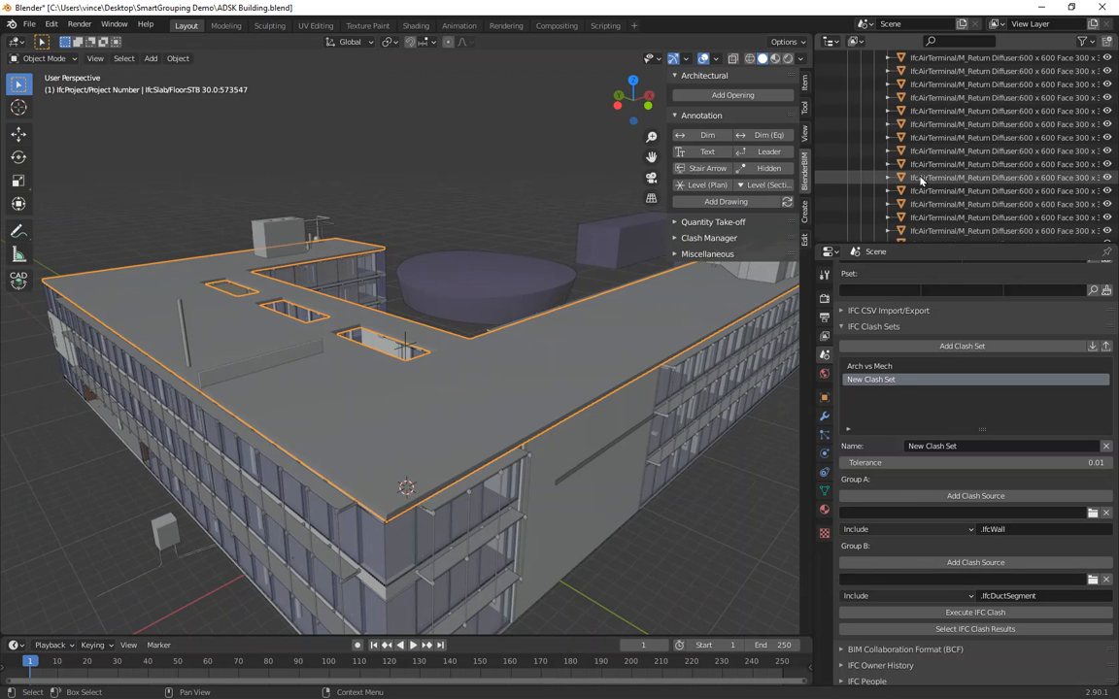
- Extend the new clash set's Group B filter with | .IfcAirTerminal
{"action": "left_click", "coordinate": [1049, 595]}
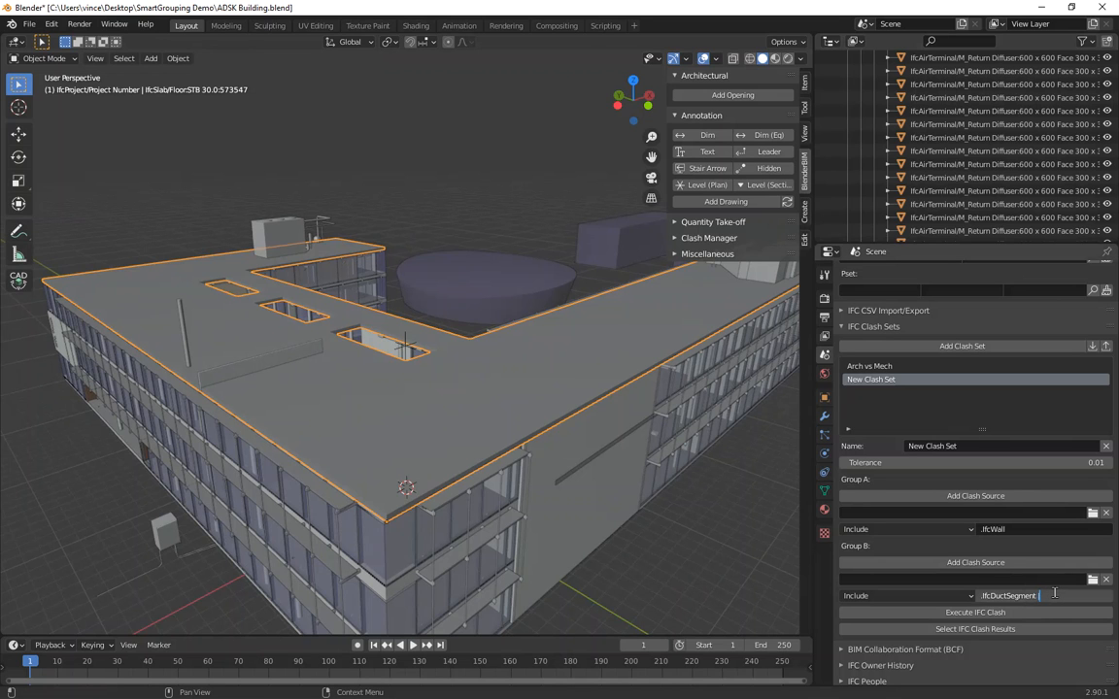
{"action": "type", "text": "| .IfcAirTerminal"}
{"action": "left_click", "coordinate": [975, 596]}
{"action": "key", "text": "Return"}
- Change the second class in the new clash set's Group B filter to IfcDuctFitting
{"action": "left_click", "coordinate": [1059, 596]}
{"action": "type", "text": "|"}
{"action": "key", "text": "BackSpace"}
{"action": "key", "text": "BackSpace"}
{"action": "key", "text": "BackSpace"}
{"action": "key", "text": "BackSpace"}
{"action": "key", "text": "BackSpace"}
{"action": "key", "text": "BackSpace"}
{"action": "key", "text": "BackSpace"}
{"action": "key", "text": "BackSpace"}
{"action": "key", "text": "BackSpace"}
{"action": "key", "text": "BackSpace"}
{"action": "key", "text": "BackSpace"}
{"action": "key", "text": "BackSpace"}
{"action": "key", "text": "BackSpace"}
{"action": "key", "text": "BackSpace"}
{"action": "key", "text": "BackSpace"}
{"action": "key", "text": "BackSpace"}
{"action": "type", "text": "IfcDuctFitting"}
- Activate the Arch vs Mech clash set and select its clashing elements from the results file clash_sets Arch-Mech.json
{"action": "left_click", "coordinate": [886, 368]}
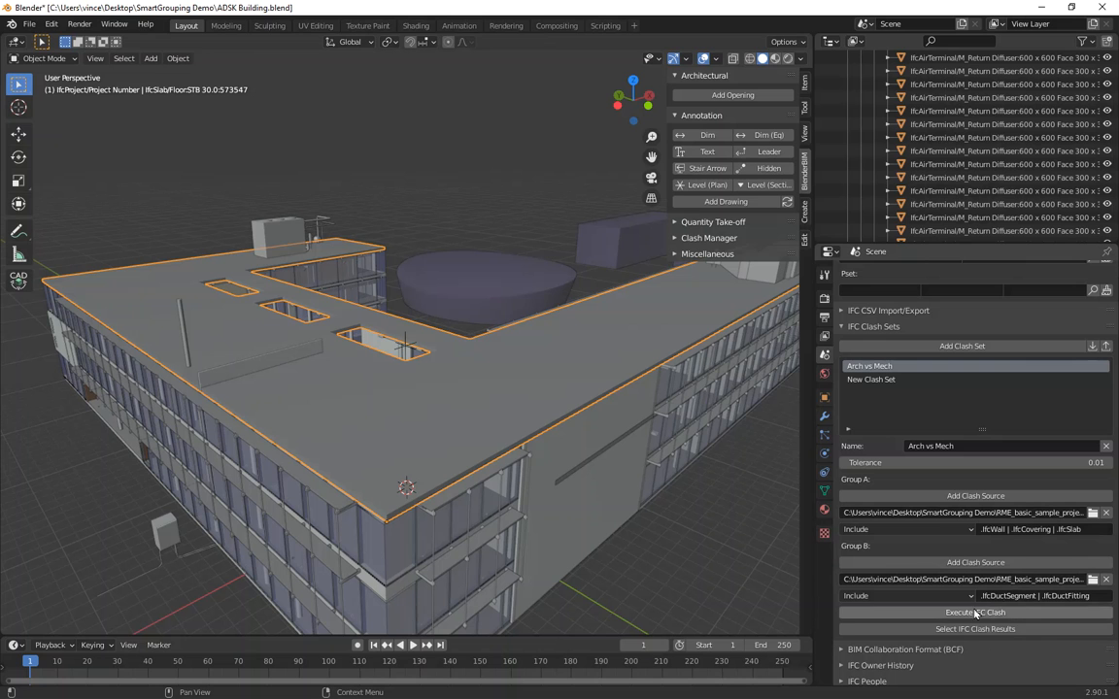
{"action": "left_click", "coordinate": [972, 631]}
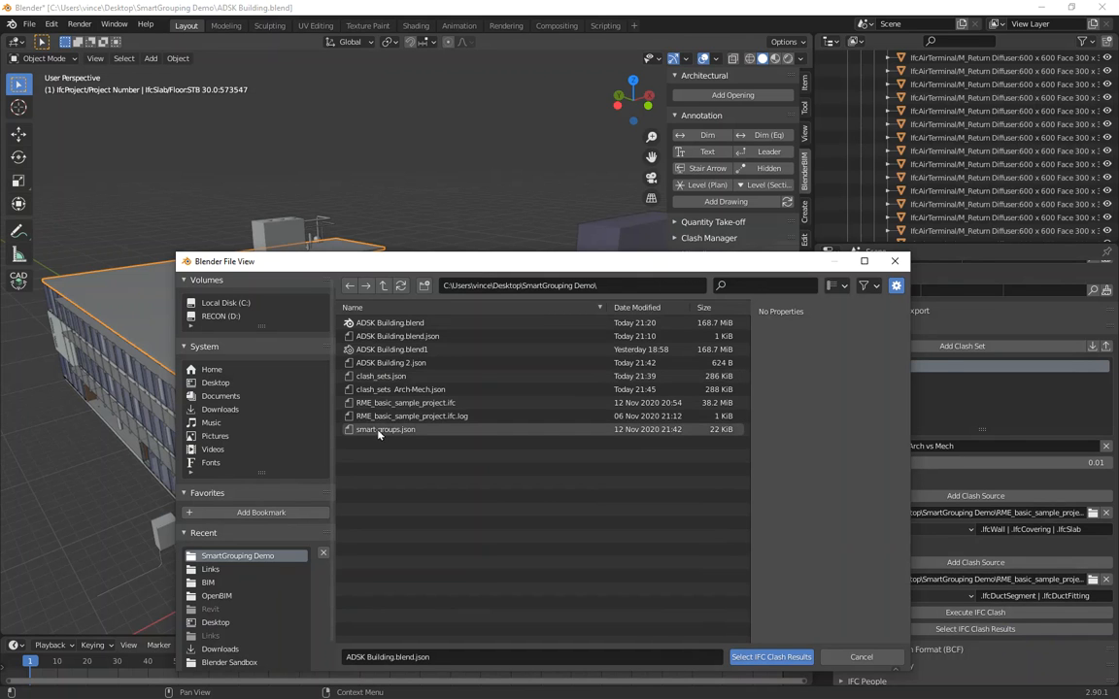
{"action": "left_click", "coordinate": [407, 390]}
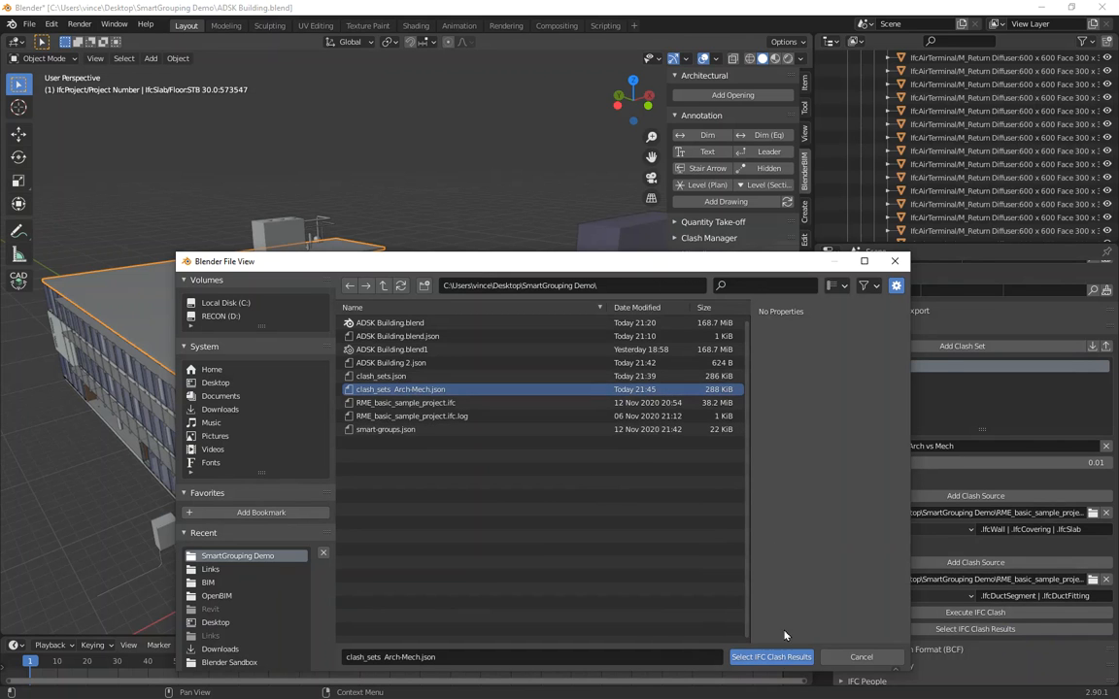
{"action": "left_click", "coordinate": [781, 657]}
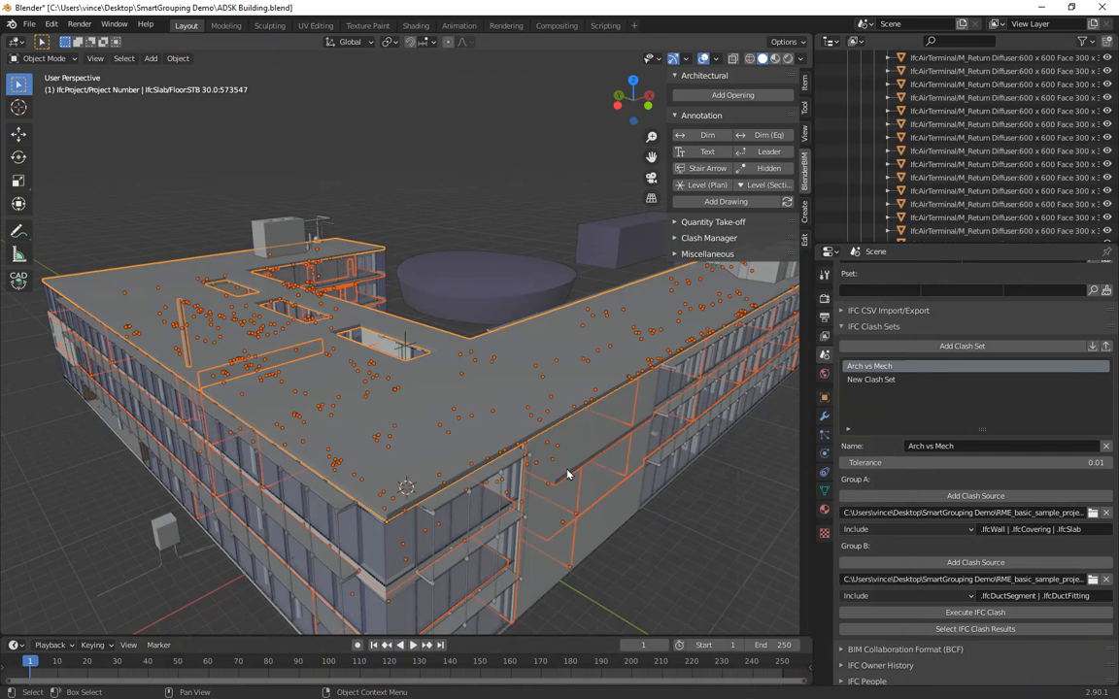
- Hide all building elements except the selected clashing ones
{"action": "scroll", "coordinate": [568, 474], "scroll_direction": "down", "scroll_amount": 4}
{"action": "scroll", "coordinate": [568, 474], "scroll_direction": "up", "scroll_amount": 2}
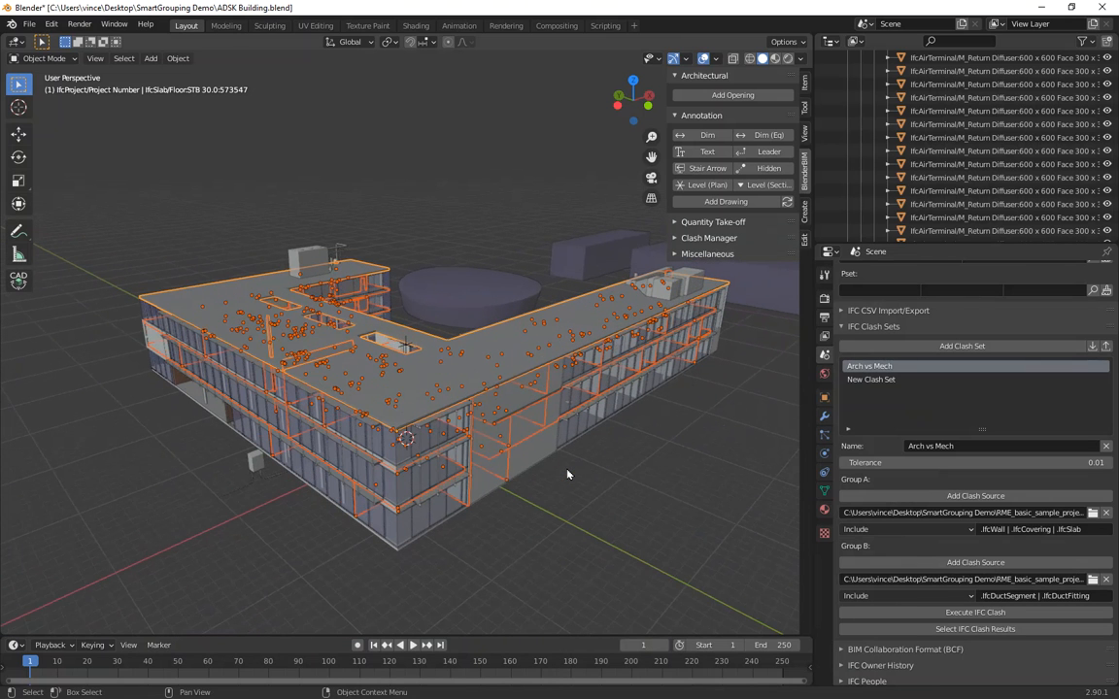
{"action": "key", "text": "shift+h"}
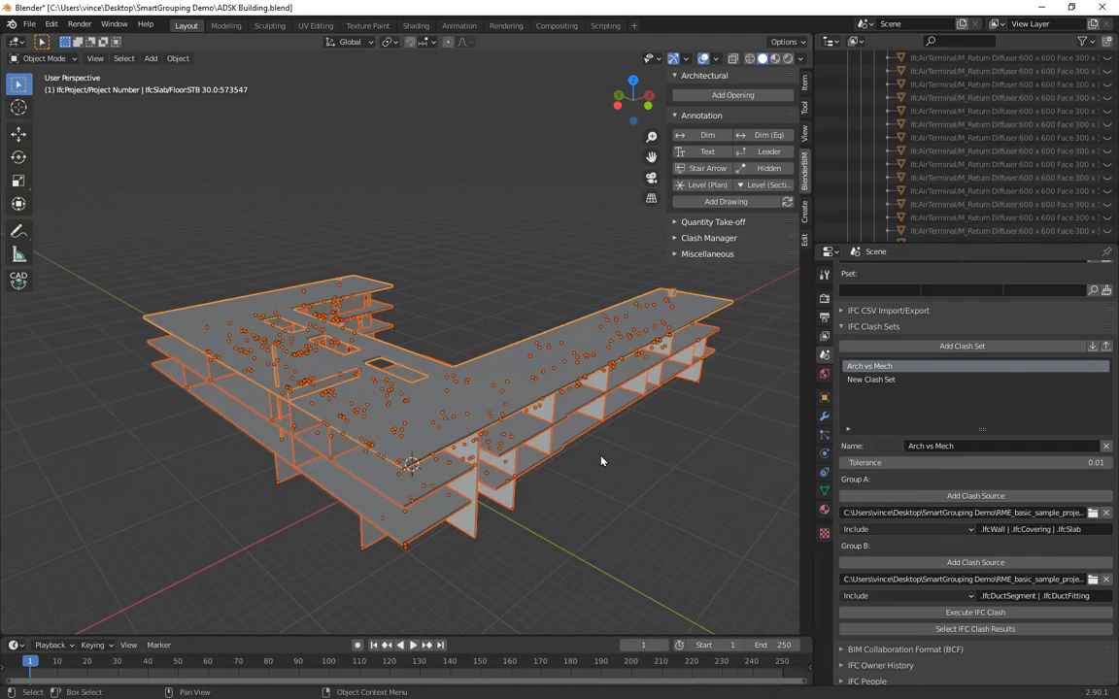
- Inspect the isolated clashing walls, slabs and ducts up close and select the round duct rising above the roof slab
{"action": "middle_click_drag", "start_coordinate": [616, 458], "coordinate": [304, 370]}
{"action": "scroll", "coordinate": [304, 370], "scroll_direction": "up", "scroll_amount": 5}
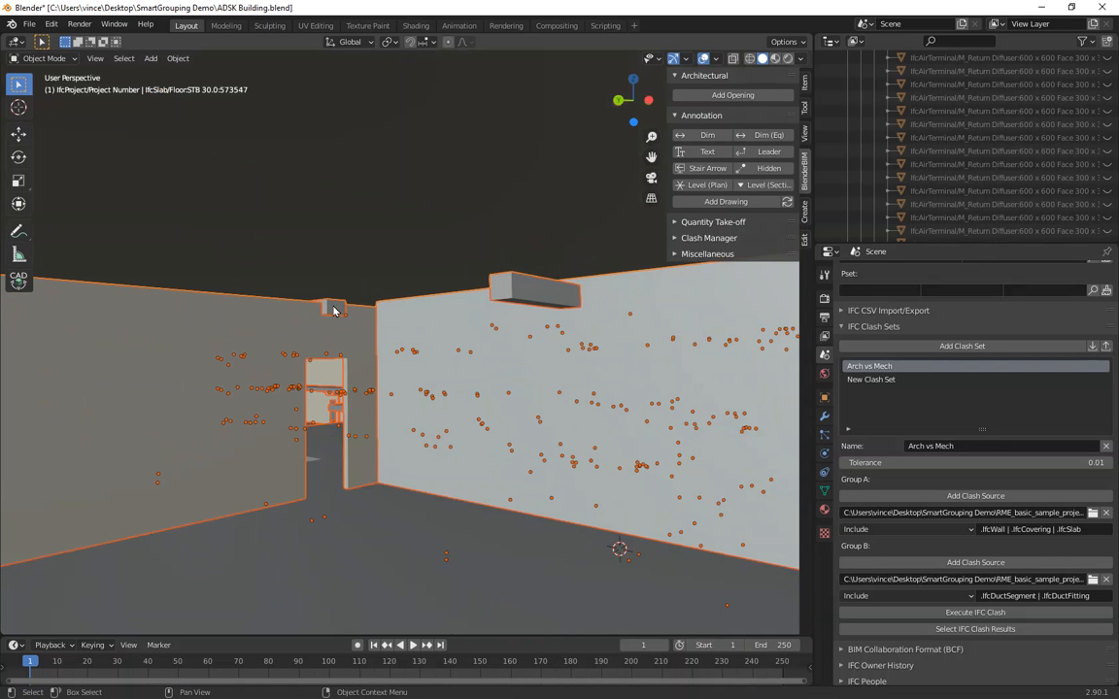
{"action": "scroll", "coordinate": [354, 316], "scroll_direction": "down", "scroll_amount": 4}
{"action": "middle_click_drag", "start_coordinate": [570, 385], "coordinate": [447, 391], "text": "shift"}
{"action": "scroll", "coordinate": [527, 327], "scroll_direction": "up", "scroll_amount": 4}
{"action": "middle_click_drag", "start_coordinate": [524, 333], "coordinate": [518, 335]}
{"action": "scroll", "coordinate": [530, 345], "scroll_direction": "down", "scroll_amount": 3}
{"action": "left_click", "coordinate": [529, 320]}
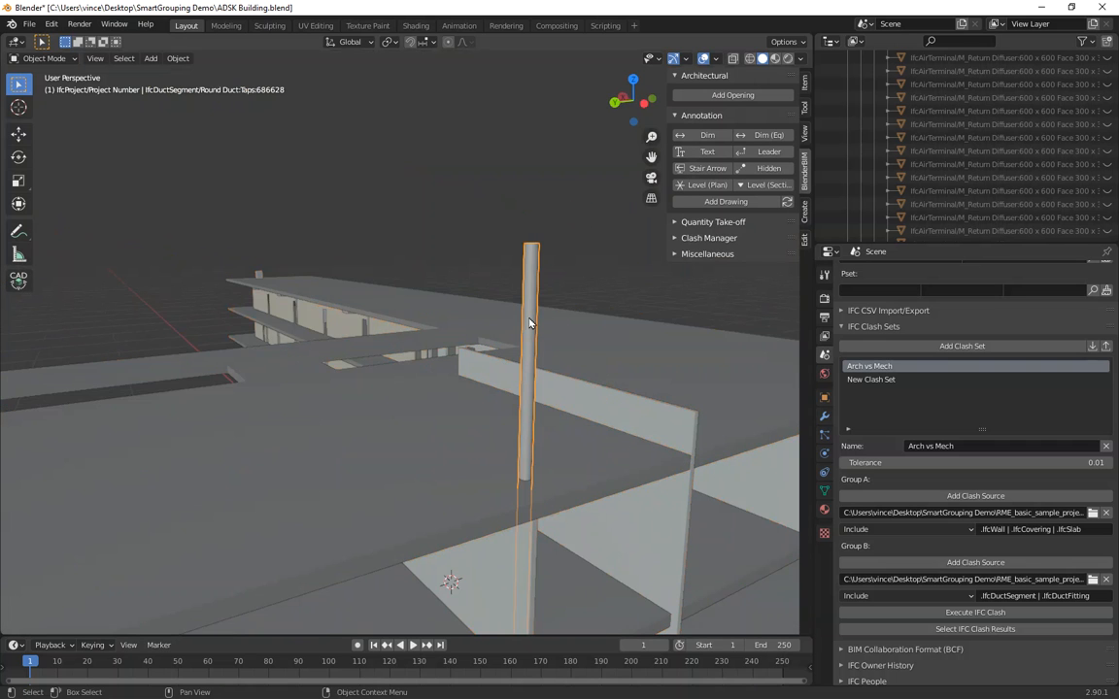
- Inspect where the round duct passes through the floor slabs, select the rectangular duct transition, and return to an overview of the clashing elements
{"action": "middle_click_drag", "start_coordinate": [572, 387], "coordinate": [529, 354], "text": "shift"}
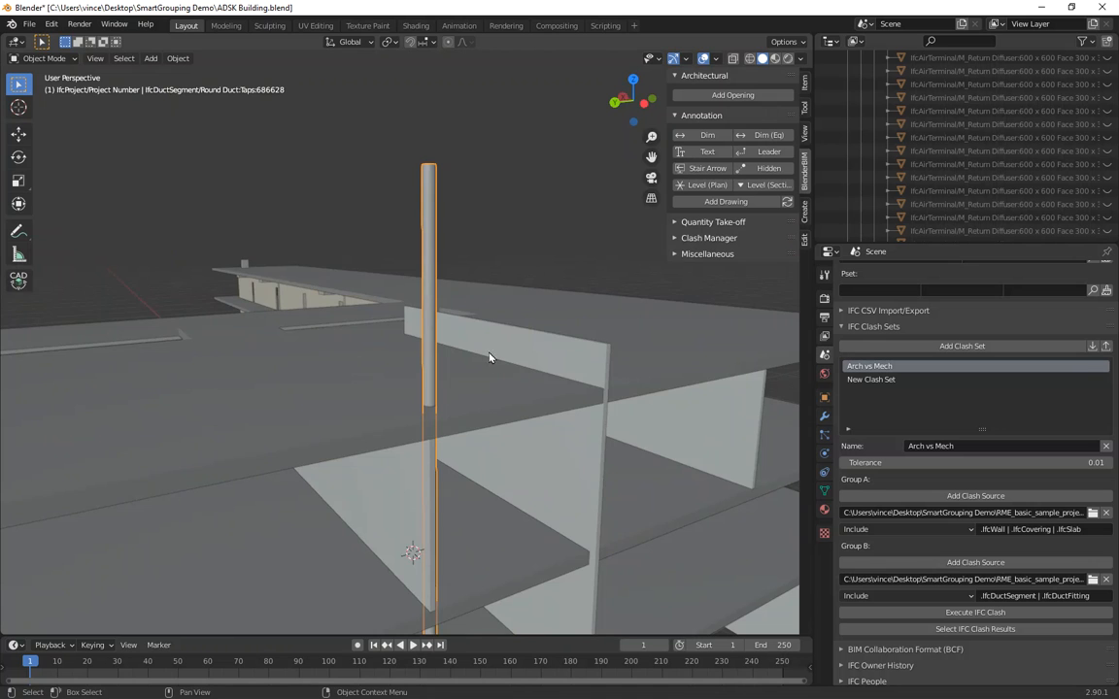
{"action": "scroll", "coordinate": [511, 387], "scroll_direction": "up", "scroll_amount": 5}
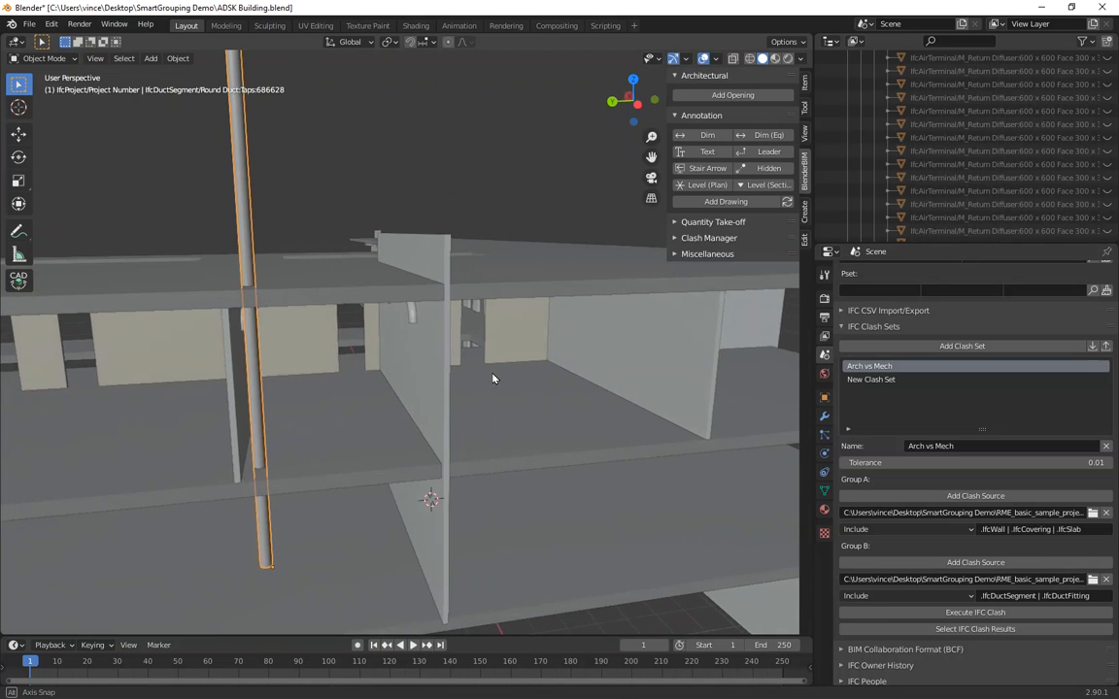
{"action": "left_click", "coordinate": [351, 423]}
{"action": "left_click", "coordinate": [330, 303]}
{"action": "scroll", "coordinate": [532, 495], "scroll_direction": "down", "scroll_amount": 3}
{"action": "middle_click_drag", "start_coordinate": [505, 435], "coordinate": [366, 292]}
{"action": "scroll", "coordinate": [294, 287], "scroll_direction": "up", "scroll_amount": 5}
{"action": "left_click", "coordinate": [312, 211]}
{"action": "scroll", "coordinate": [369, 293], "scroll_direction": "down", "scroll_amount": 6}
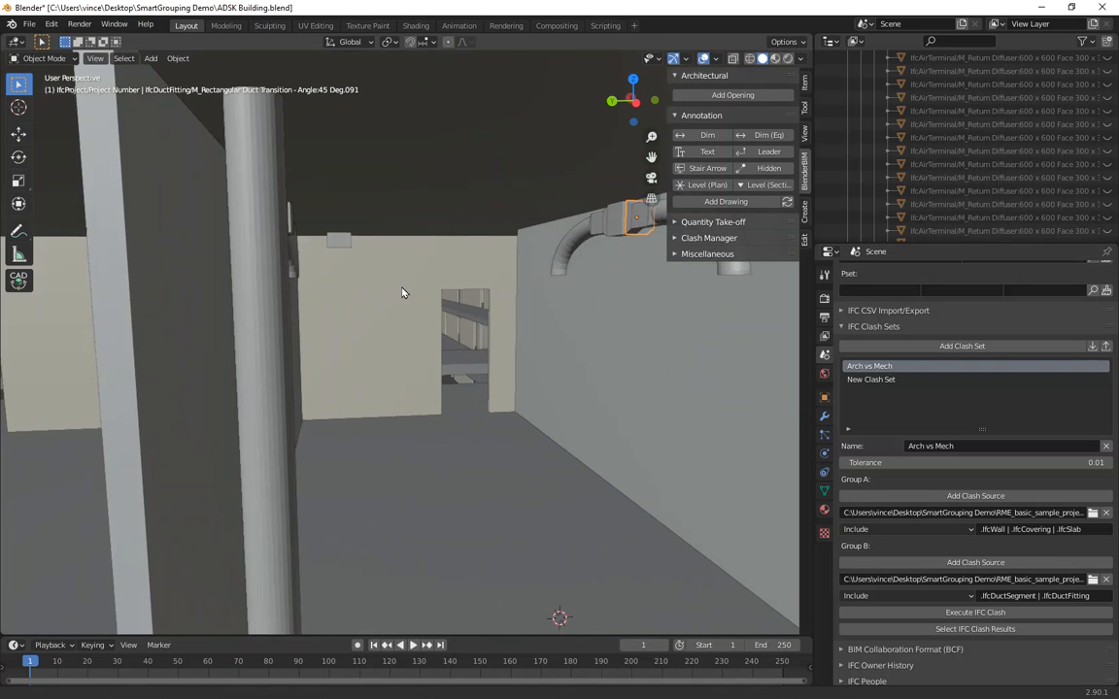
{"action": "middle_click_drag", "start_coordinate": [469, 330], "coordinate": [12, 239], "text": "shift"}
{"action": "scroll", "coordinate": [176, 272], "scroll_direction": "down", "scroll_amount": 2}
{"action": "middle_click_drag", "start_coordinate": [445, 280], "coordinate": [457, 354]}
{"action": "scroll", "coordinate": [387, 307], "scroll_direction": "down", "scroll_amount": 5}
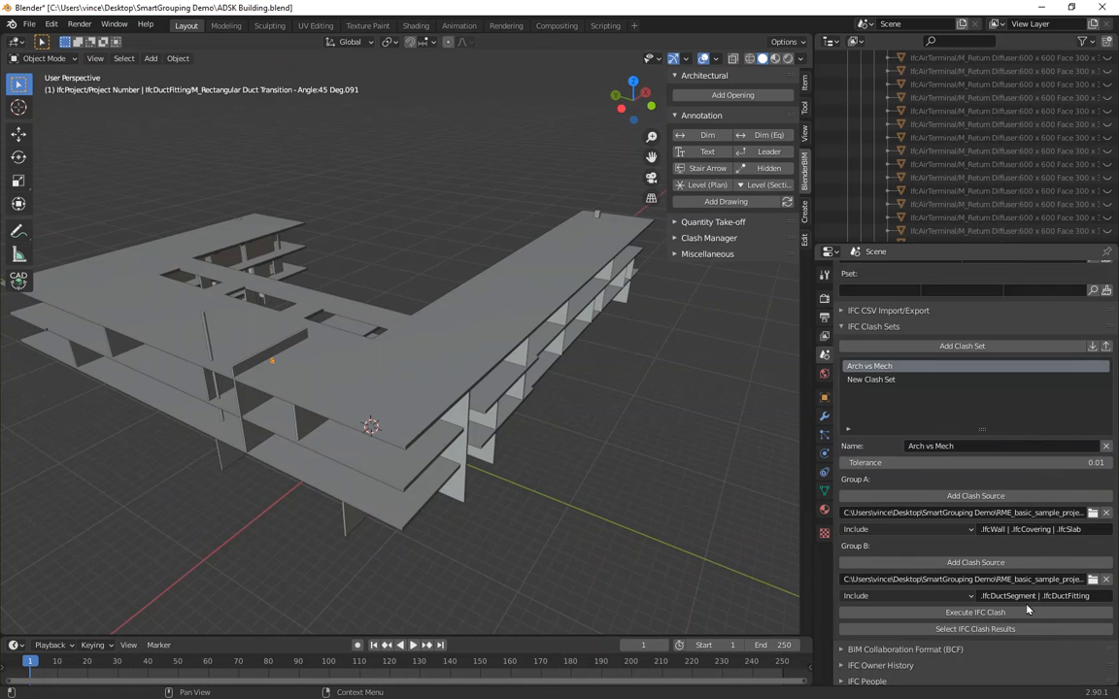
- View the filter mode options for Group B of the Arch vs Mech clash set and keep Include
{"action": "left_click", "coordinate": [909, 597]}
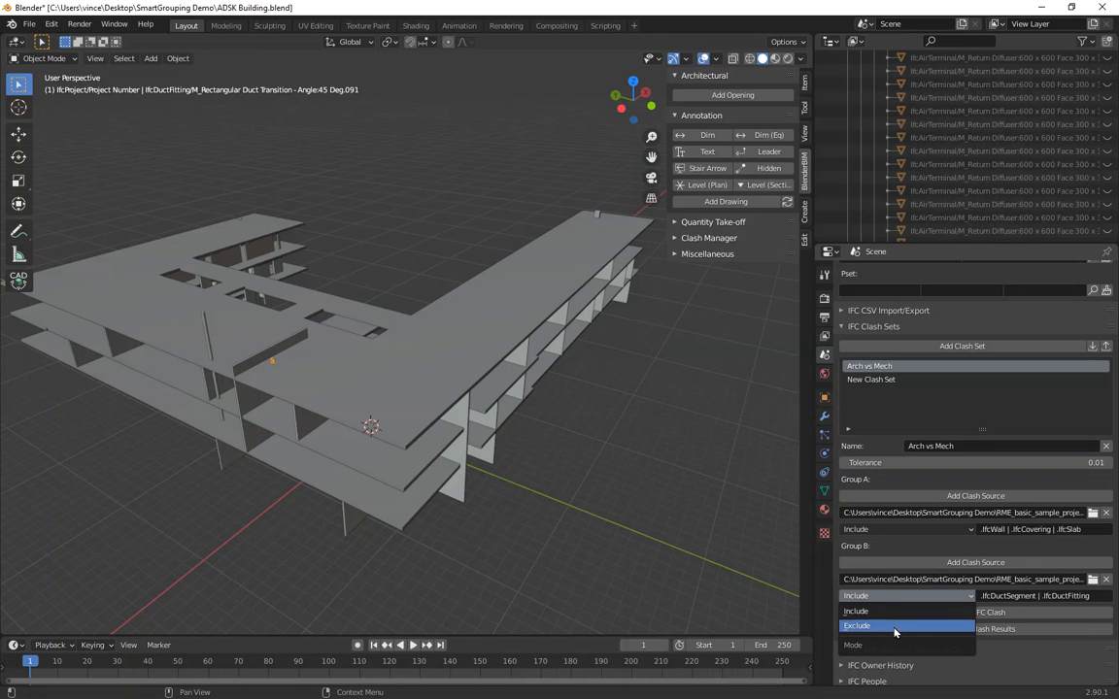
{"action": "left_click", "coordinate": [941, 611]}
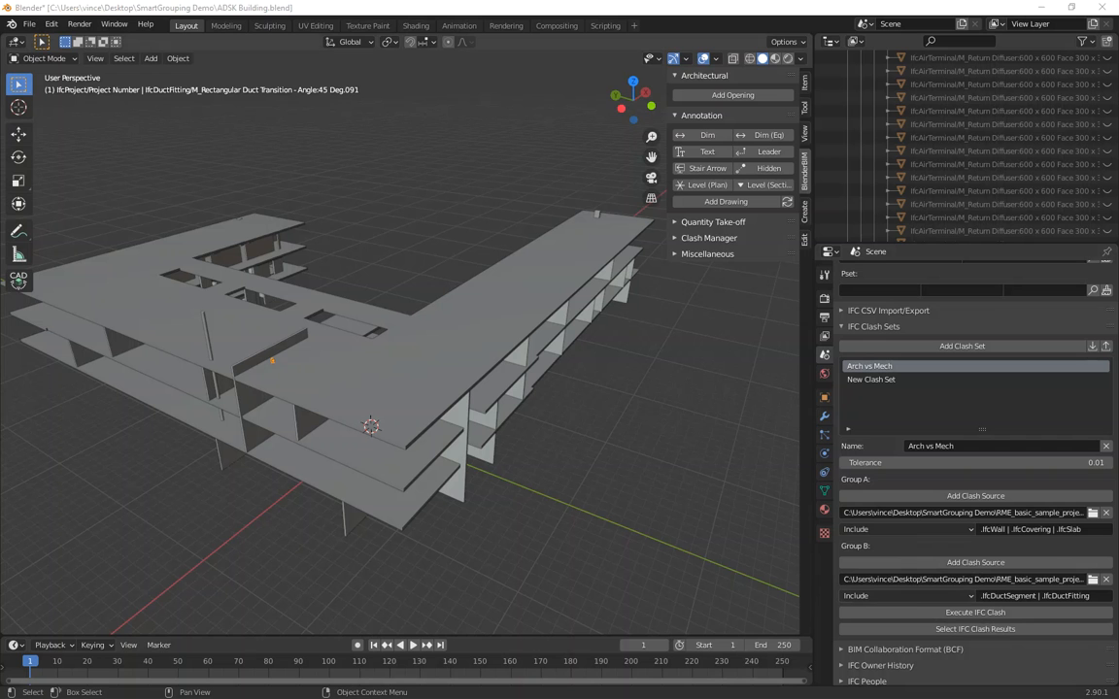
- Switch to the IfcOpenShell code examples page in the browser and examine the 2HR FireRating query for IfcWall with Pset_WallCommon
{"action": "key", "text": "alt+Tab"}
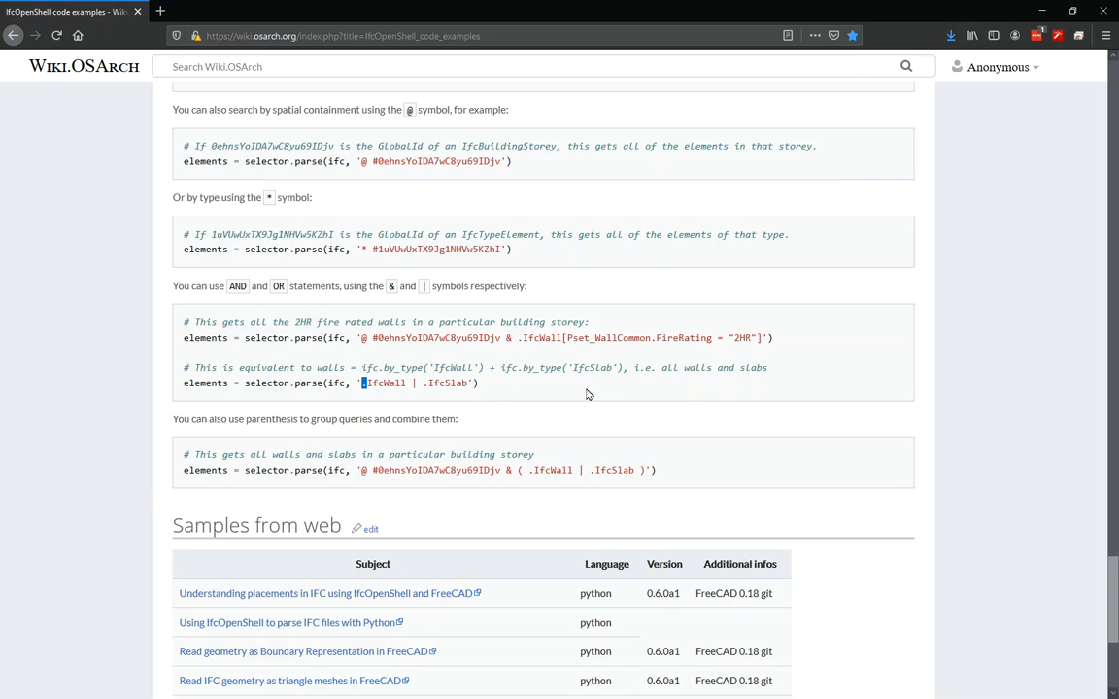
{"action": "left_click_drag", "start_coordinate": [518, 338], "coordinate": [561, 338]}
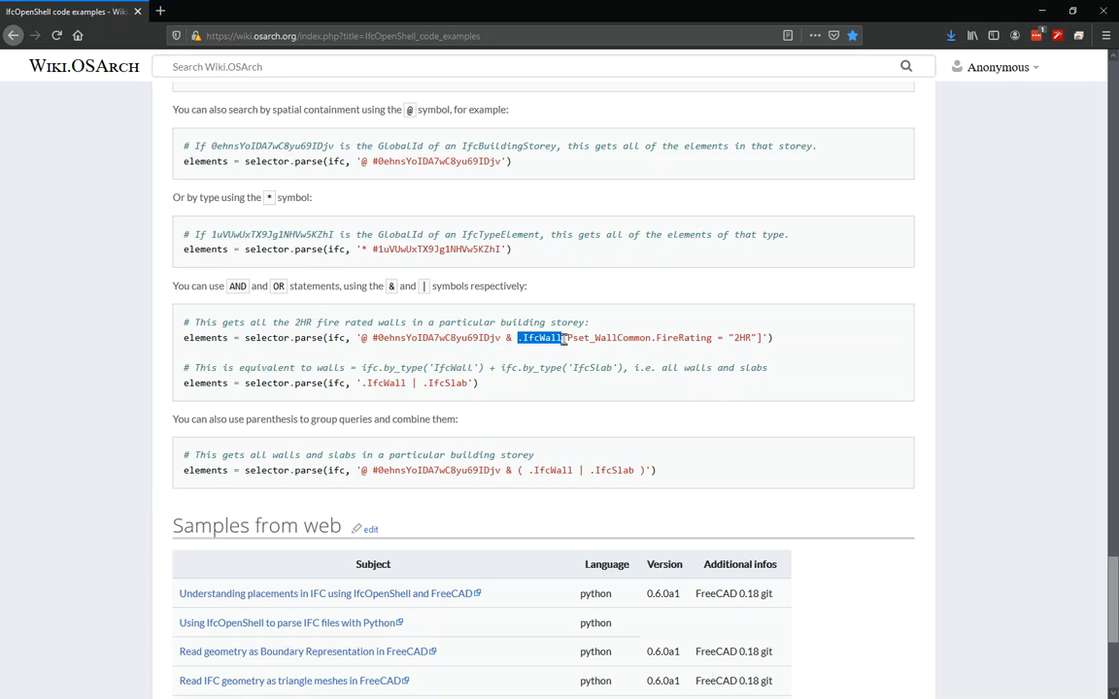
{"action": "double_click", "coordinate": [596, 337]}
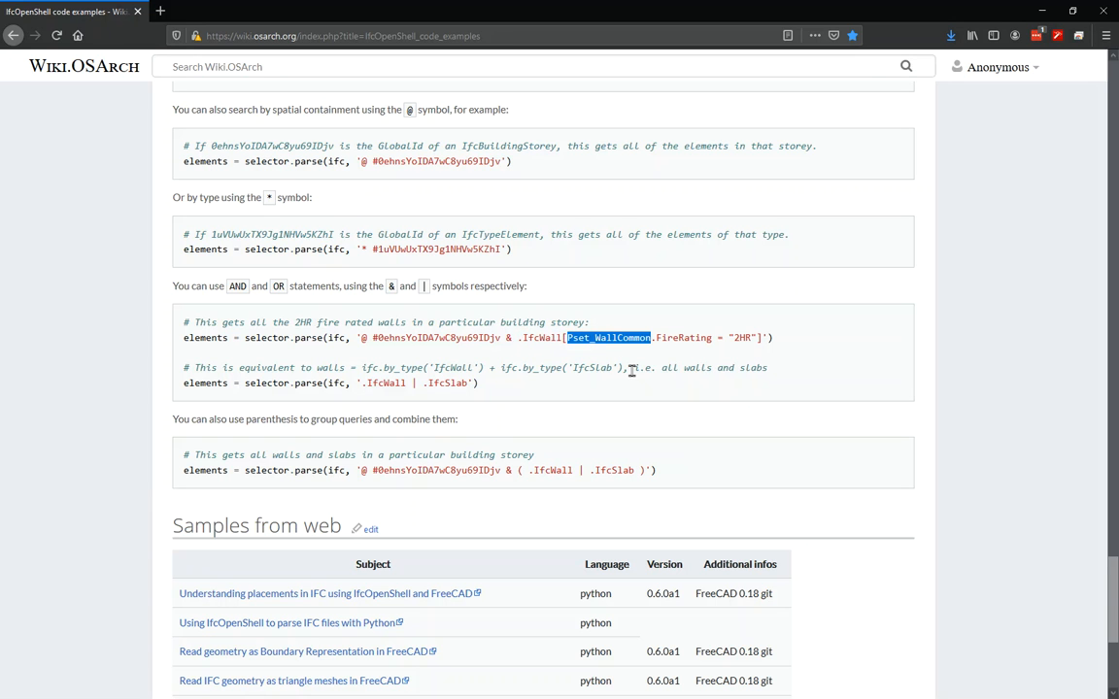
{"action": "double_click", "coordinate": [683, 337]}
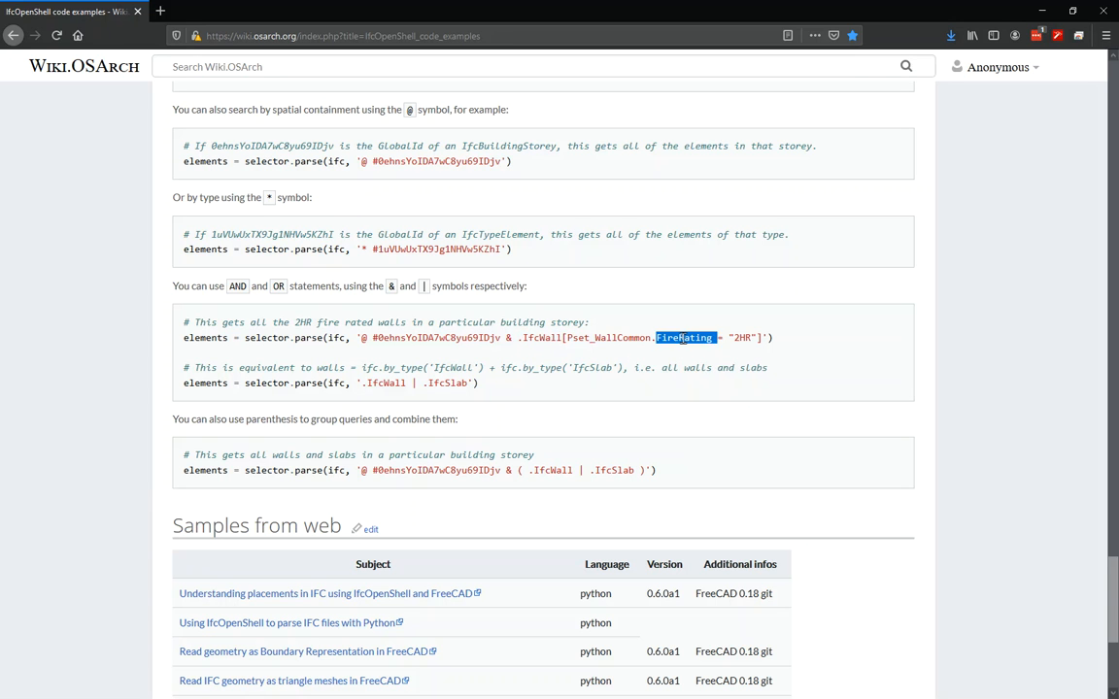
{"action": "left_click", "coordinate": [749, 338]}
{"action": "left_click_drag", "start_coordinate": [774, 338], "coordinate": [717, 338]}
{"action": "left_click", "coordinate": [717, 338]}
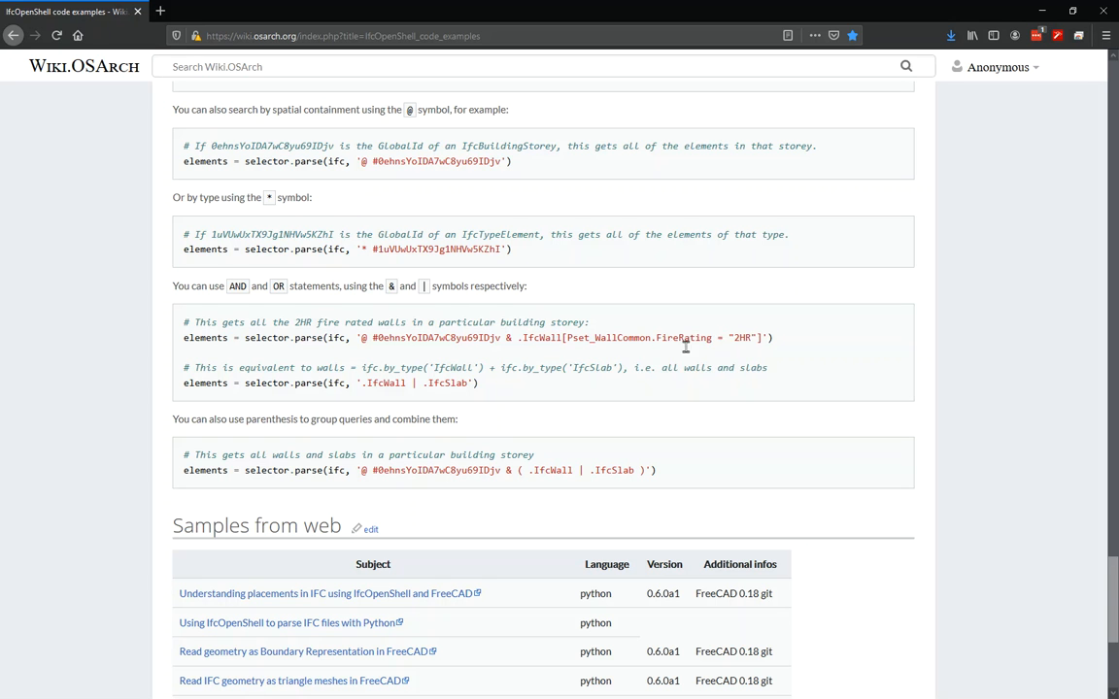
{"action": "left_click_drag", "start_coordinate": [522, 338], "coordinate": [565, 338]}
{"action": "left_click", "coordinate": [569, 338]}
{"action": "double_click", "coordinate": [679, 338]}
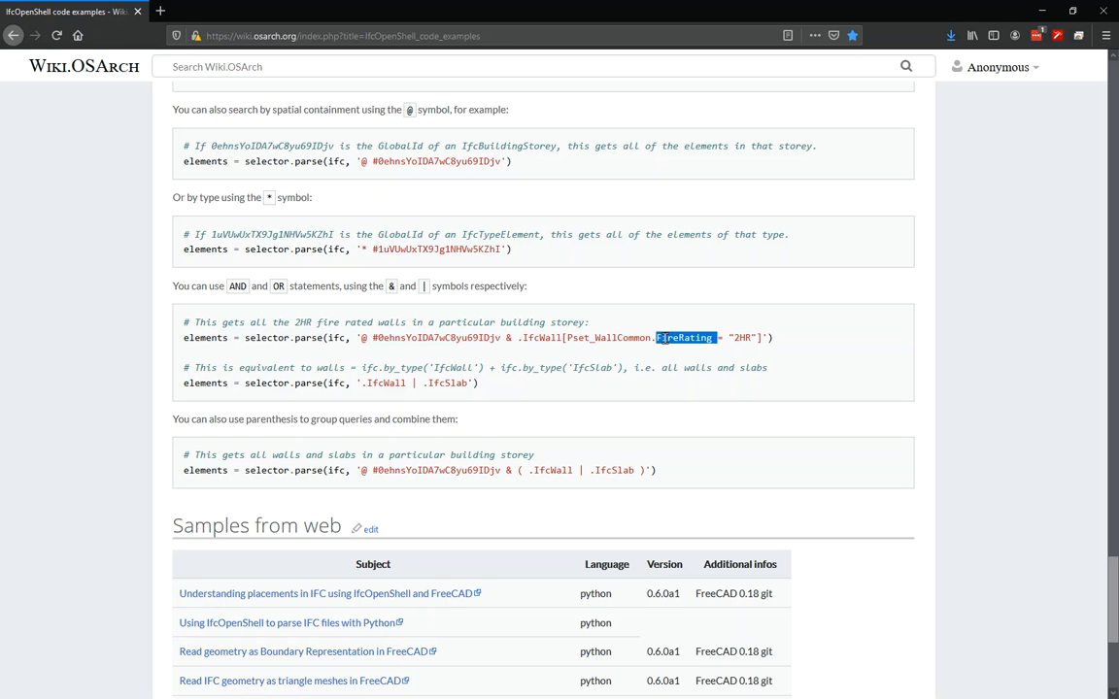
{"action": "double_click", "coordinate": [742, 338]}
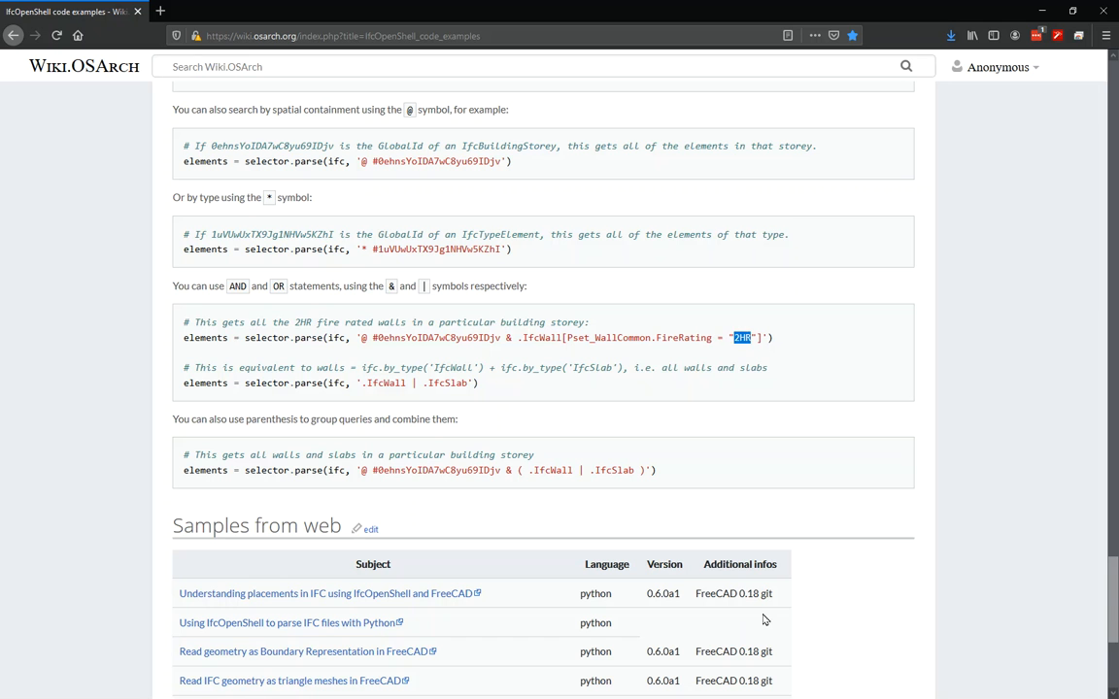
- Examine the @ spatial containment query for an IfcBuildingStorey and the attribute search examples, and return to Blender
{"action": "scroll", "coordinate": [458, 463], "scroll_direction": "up", "scroll_amount": 1}
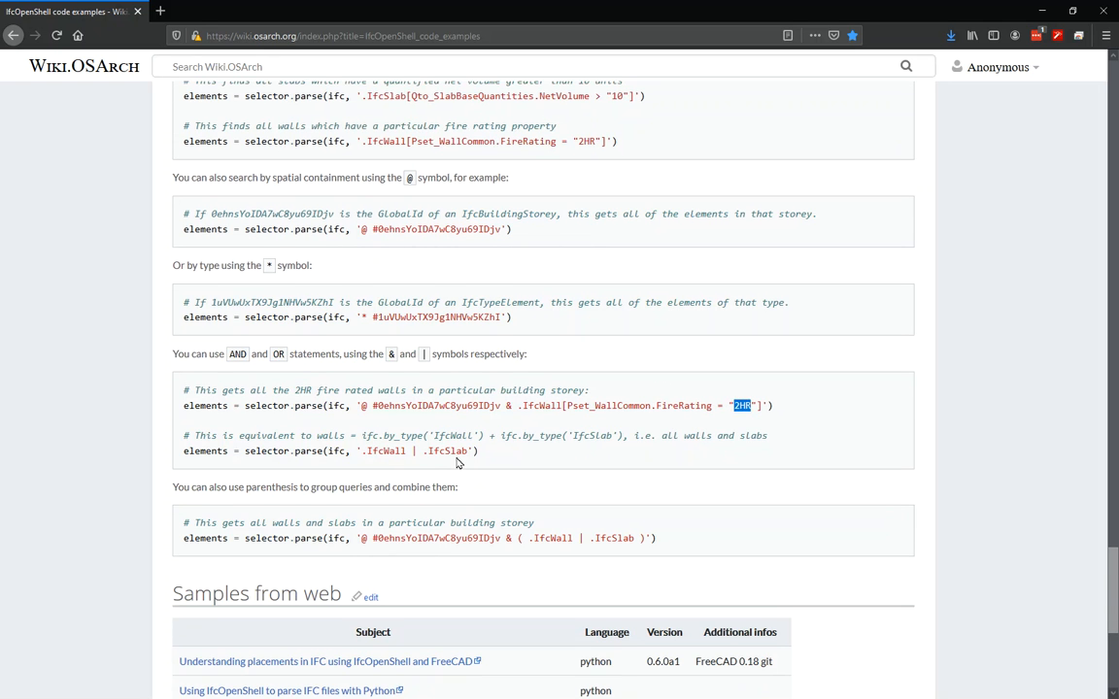
{"action": "scroll", "coordinate": [347, 316], "scroll_direction": "up", "scroll_amount": 1}
{"action": "left_click_drag", "start_coordinate": [248, 244], "coordinate": [346, 240]}
{"action": "left_click", "coordinate": [345, 241]}
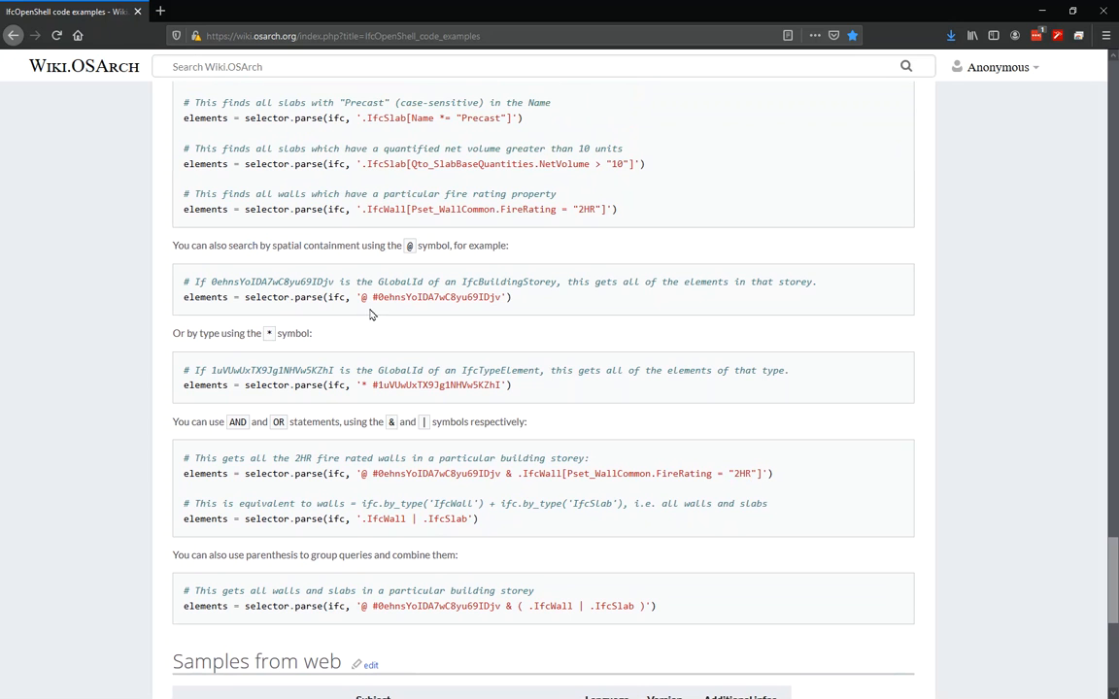
{"action": "double_click", "coordinate": [509, 282]}
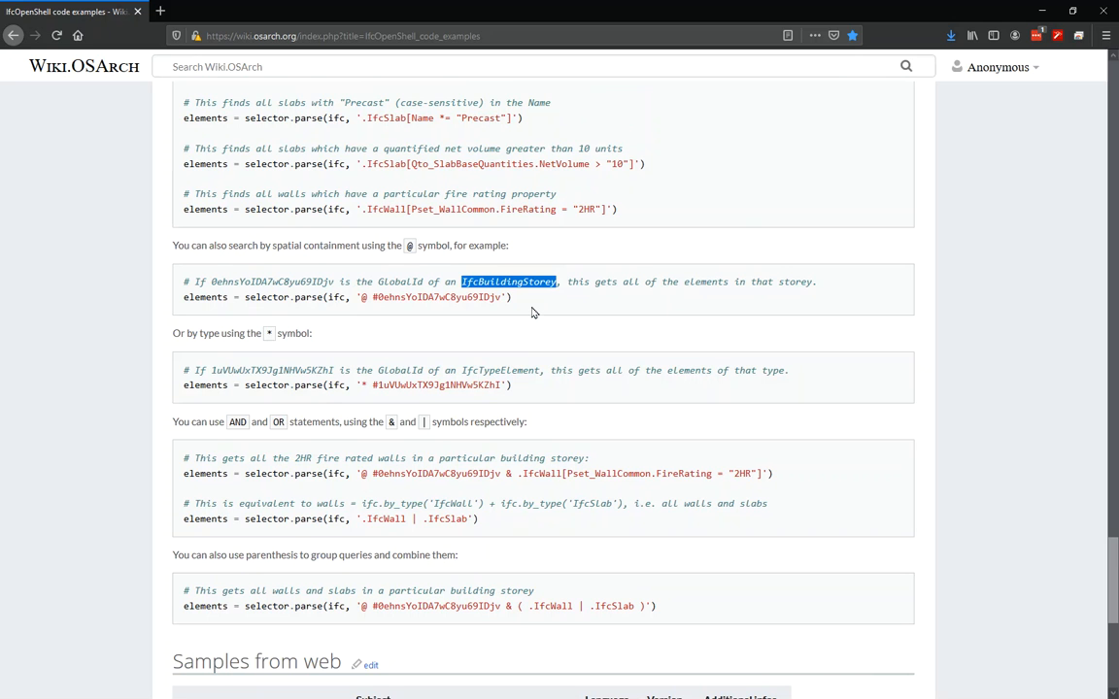
{"action": "left_click", "coordinate": [568, 310]}
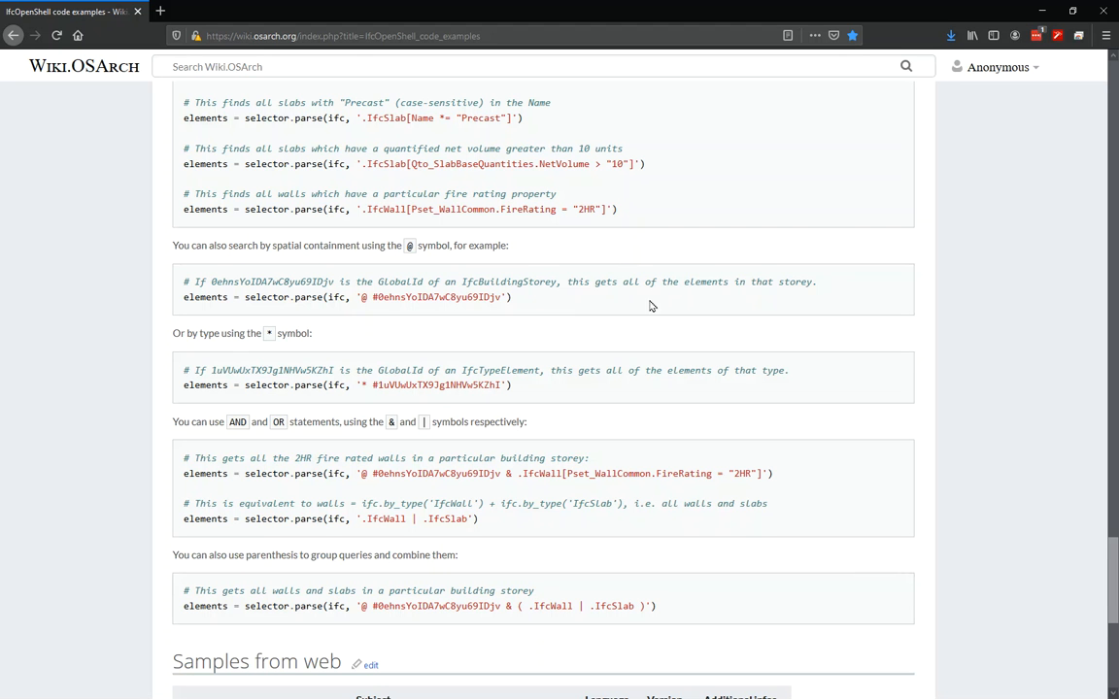
{"action": "scroll", "coordinate": [714, 369], "scroll_direction": "up", "scroll_amount": 1}
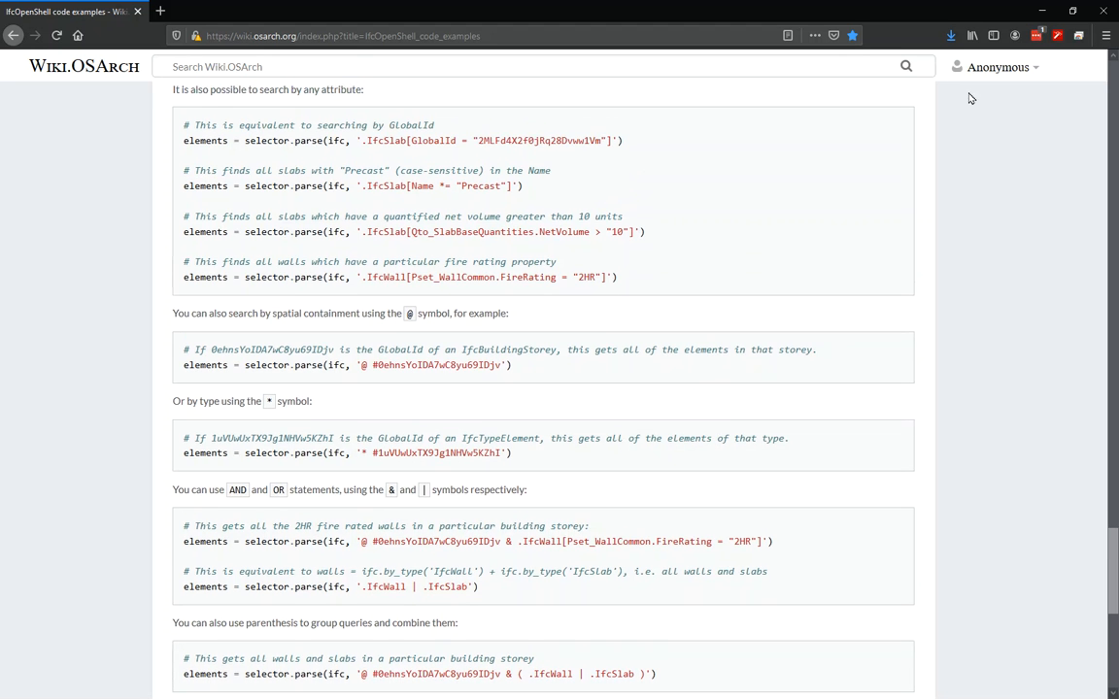
{"action": "left_click", "coordinate": [1041, 13]}
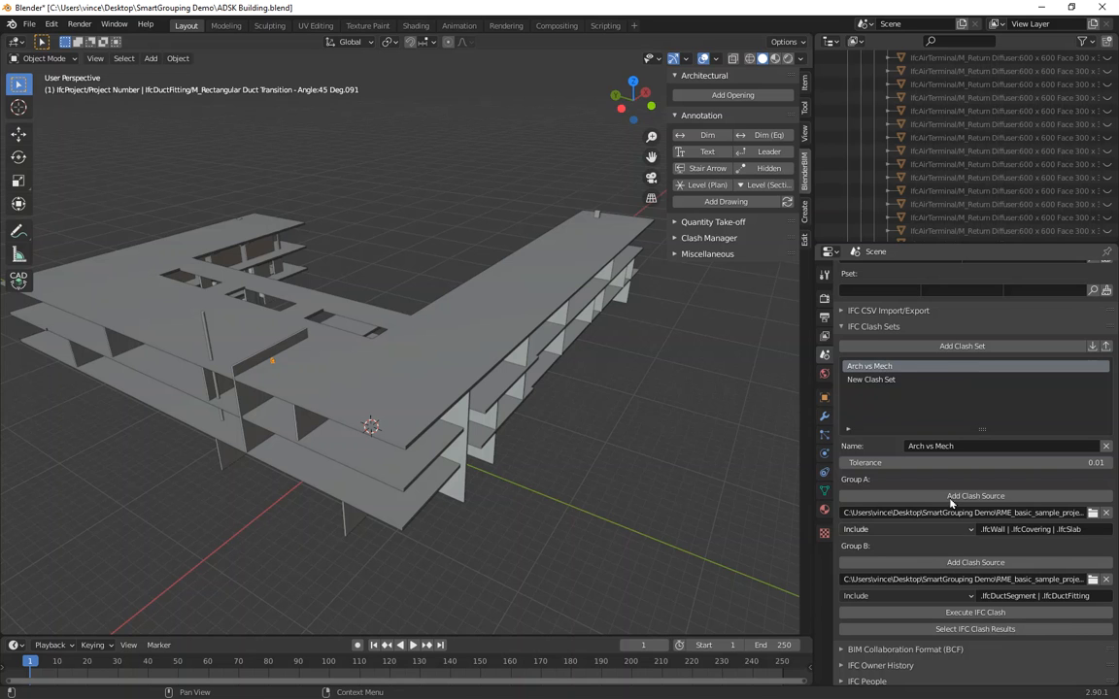
{"action": "left_click", "coordinate": [1094, 347]}
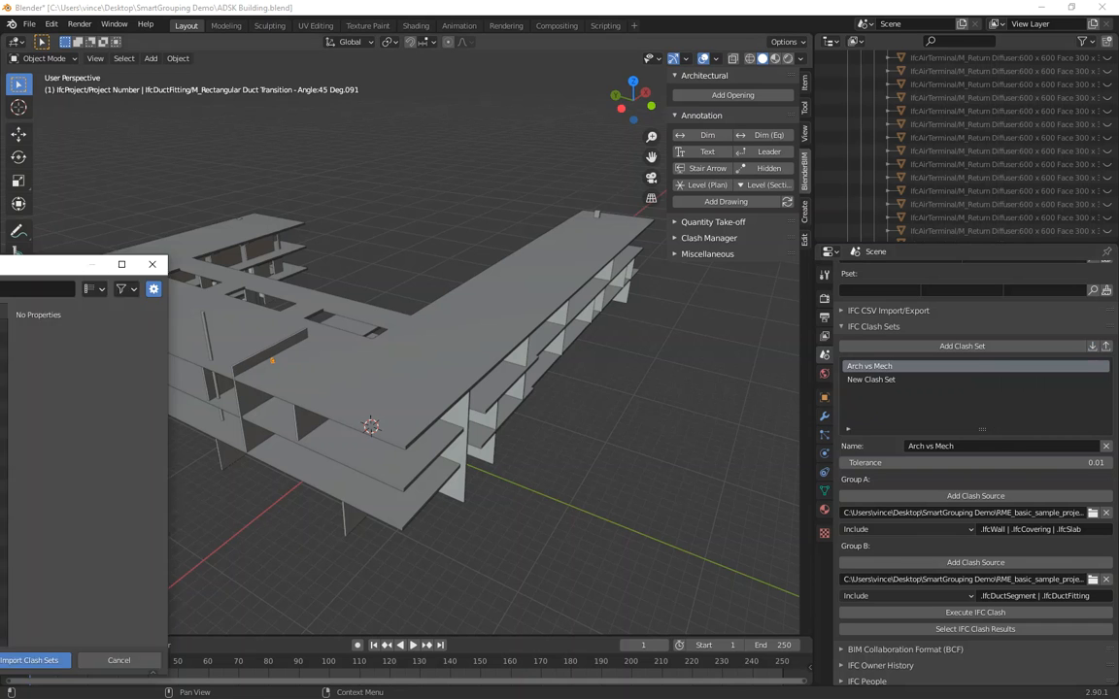
{"action": "left_click_drag", "start_coordinate": [0, 260], "coordinate": [280, 260]}
{"action": "left_click", "coordinate": [733, 256]}
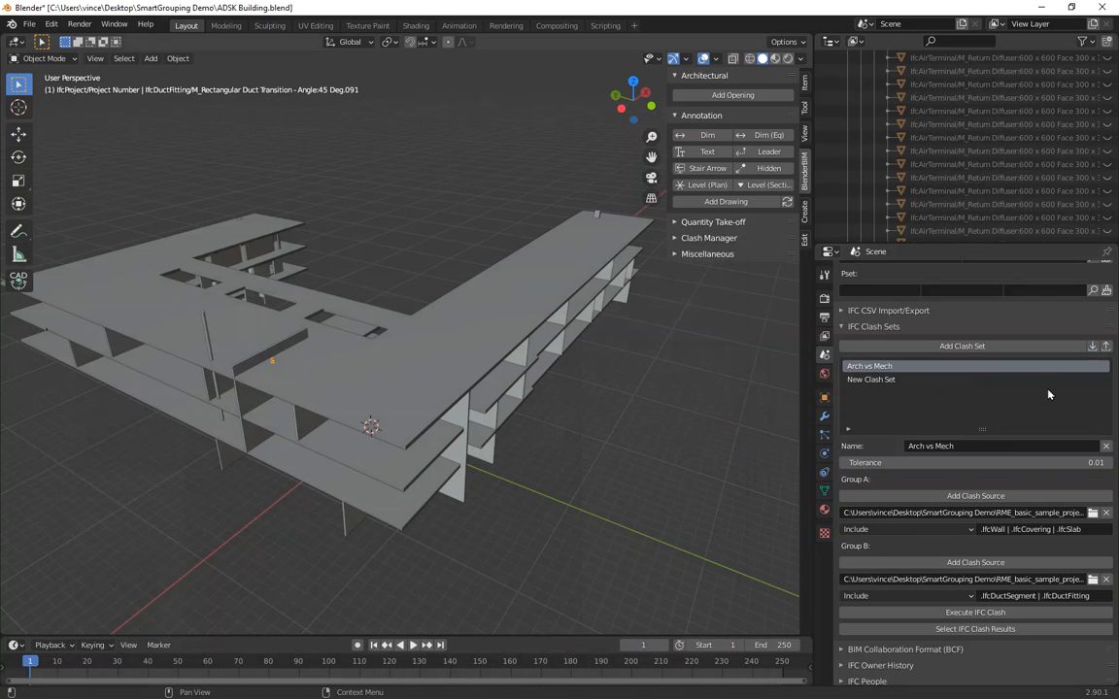
- Remove both existing clash sets and import the saved "Arch vs everything ecept IfcFlowTerminals" clash set from the SmartGrouping Demo folder
{"action": "left_click", "coordinate": [1106, 446]}
{"action": "left_click", "coordinate": [1107, 447]}
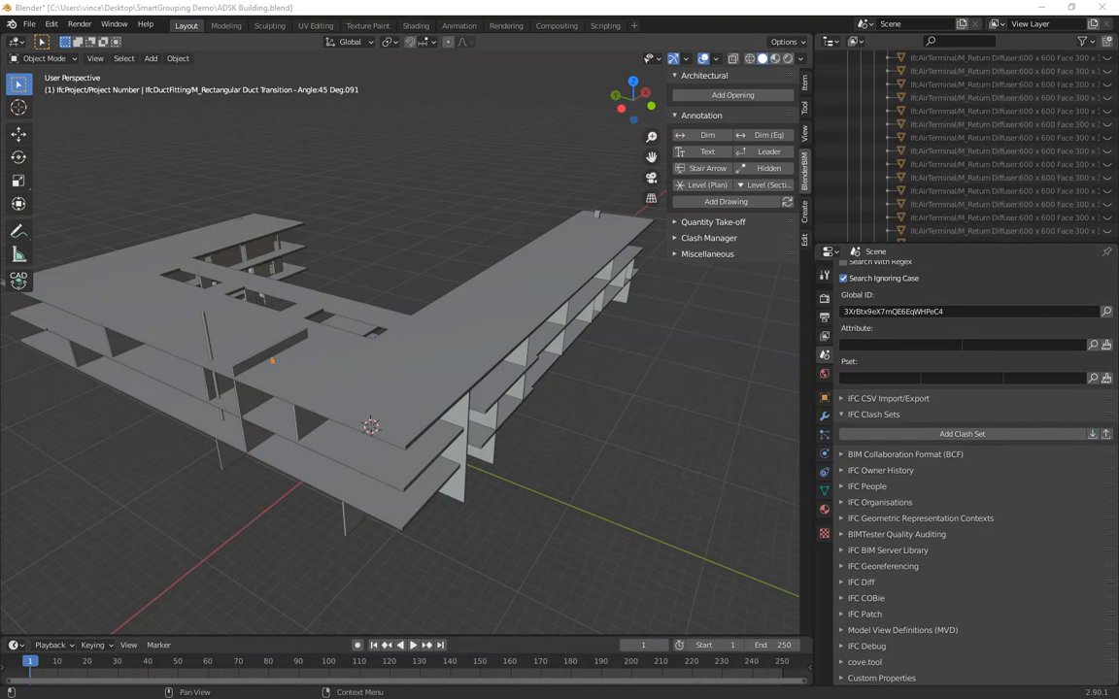
{"action": "left_click_drag", "start_coordinate": [0, 208], "coordinate": [582, 193]}
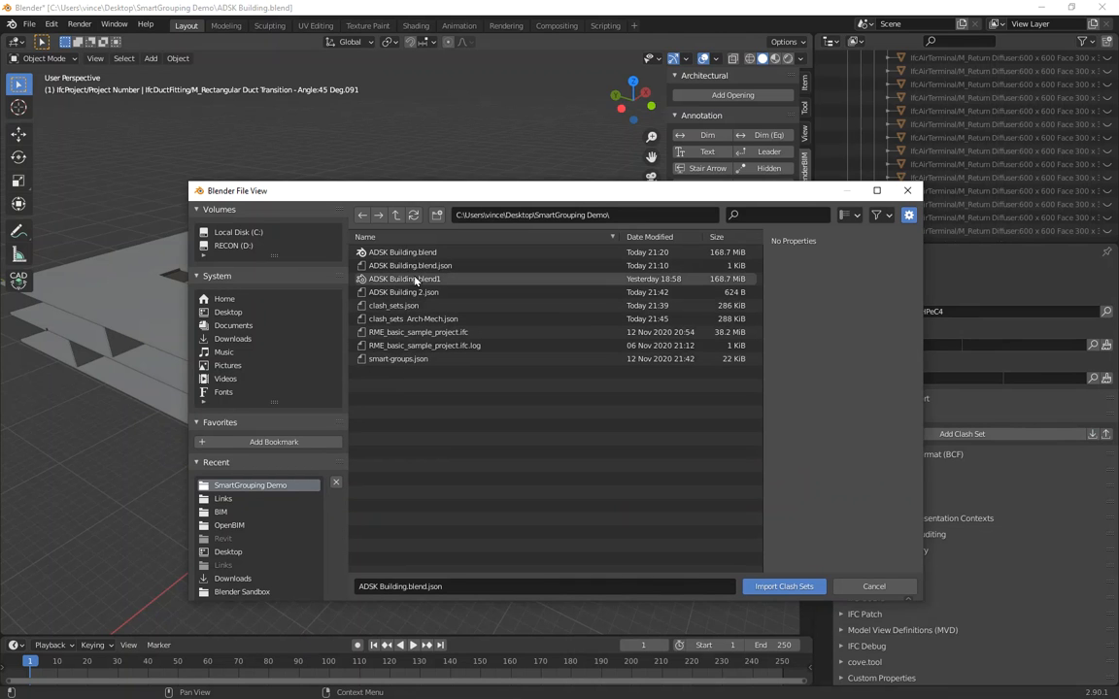
{"action": "left_click", "coordinate": [763, 587]}
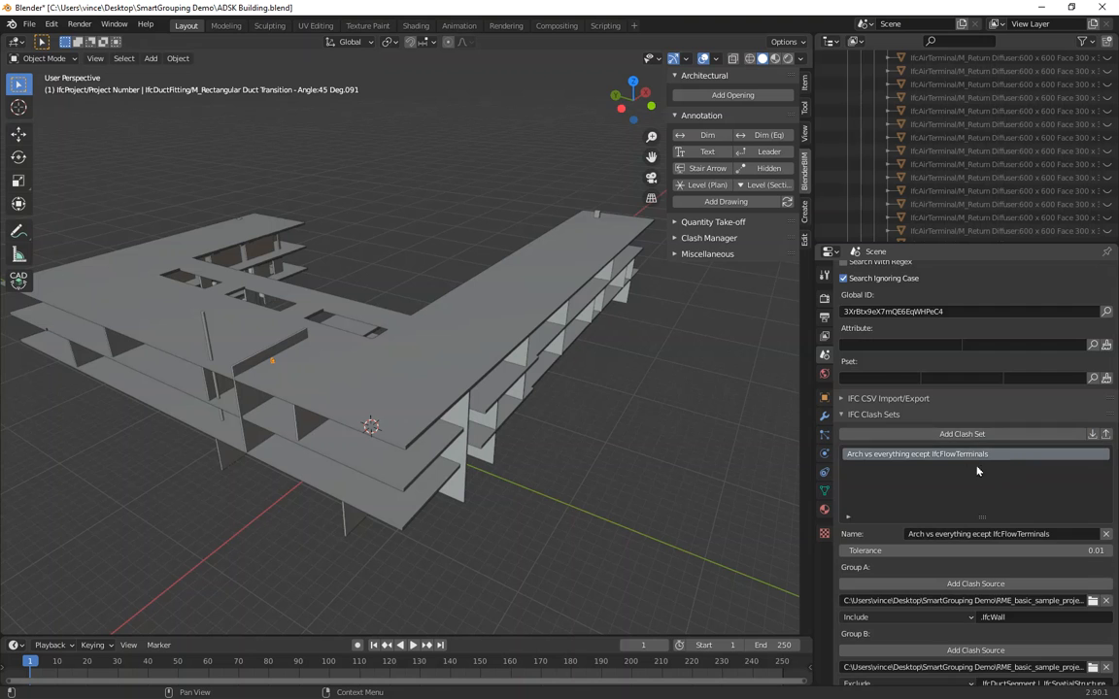
- Review the imported clash set's Group B exclude filter and the building storeys in the Outliner, collapsing Level 2
{"action": "scroll", "coordinate": [965, 463], "scroll_direction": "down", "scroll_amount": 2}
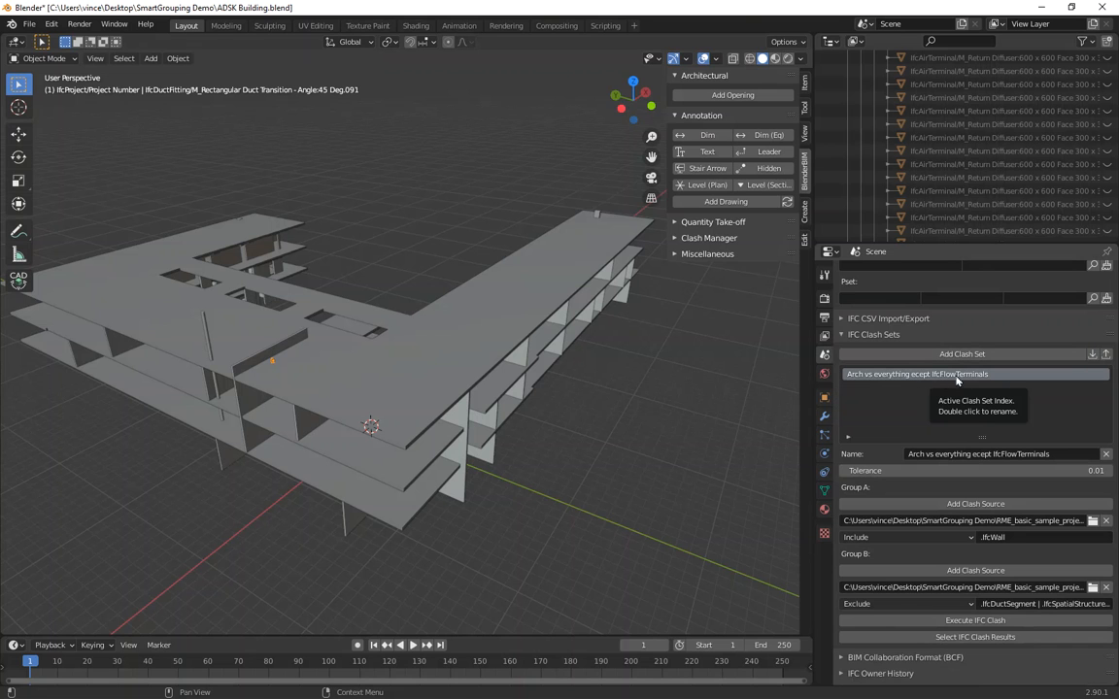
{"action": "left_click", "coordinate": [1015, 603]}
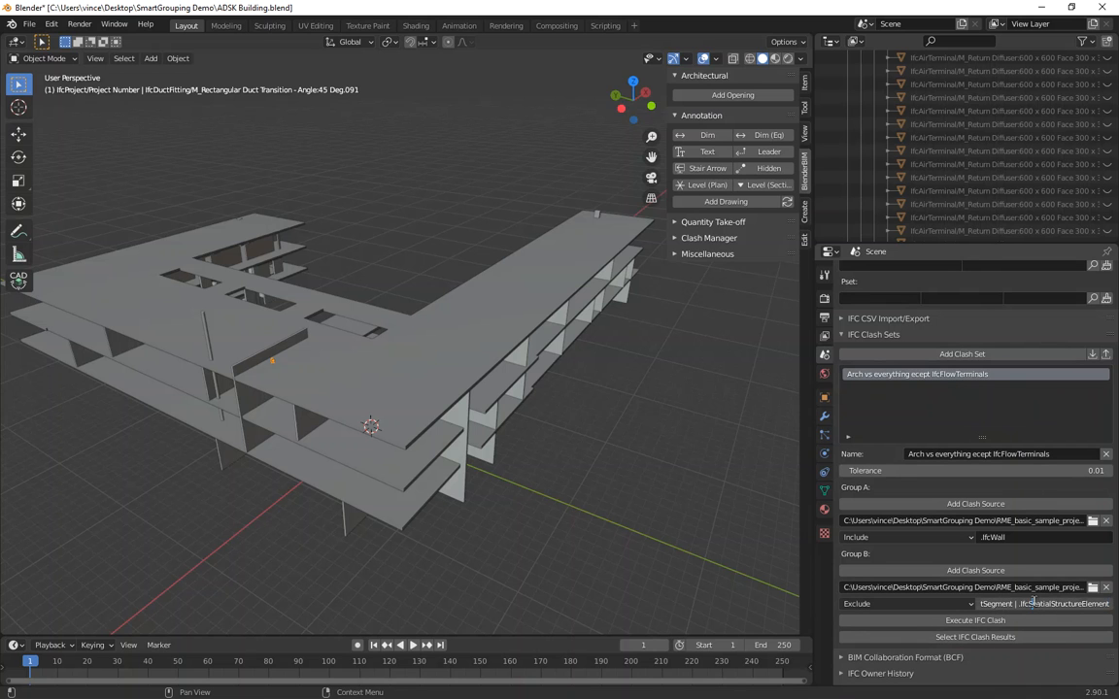
{"action": "left_click", "coordinate": [887, 560]}
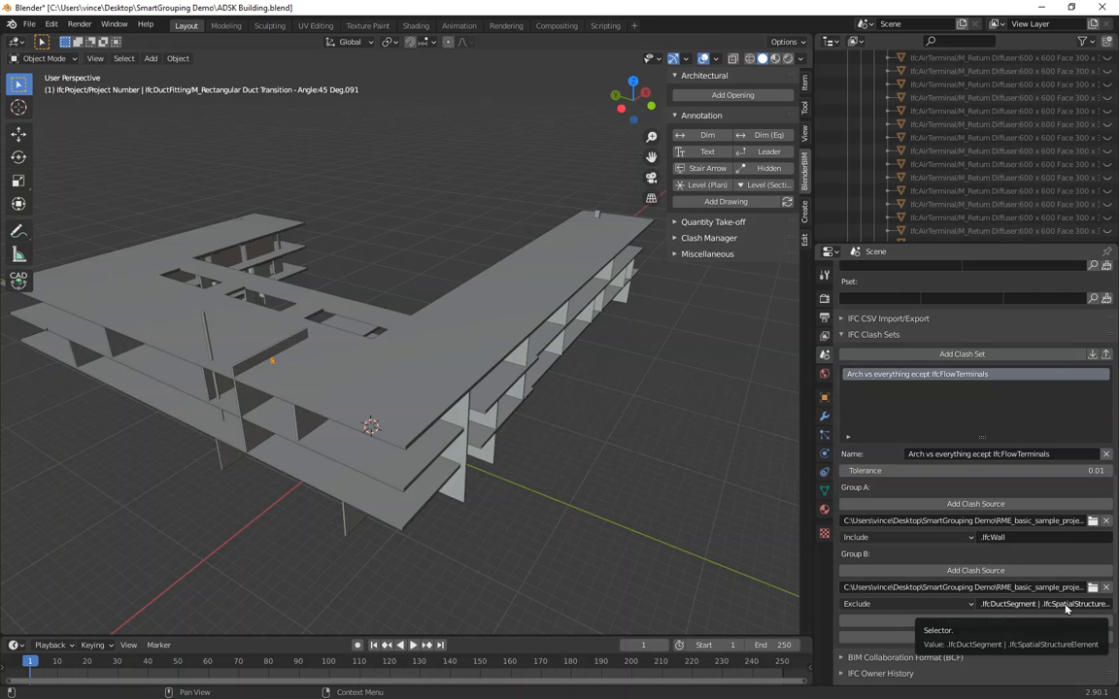
{"action": "scroll", "coordinate": [903, 165], "scroll_direction": "up", "scroll_amount": 10}
{"action": "left_click", "coordinate": [874, 138]}
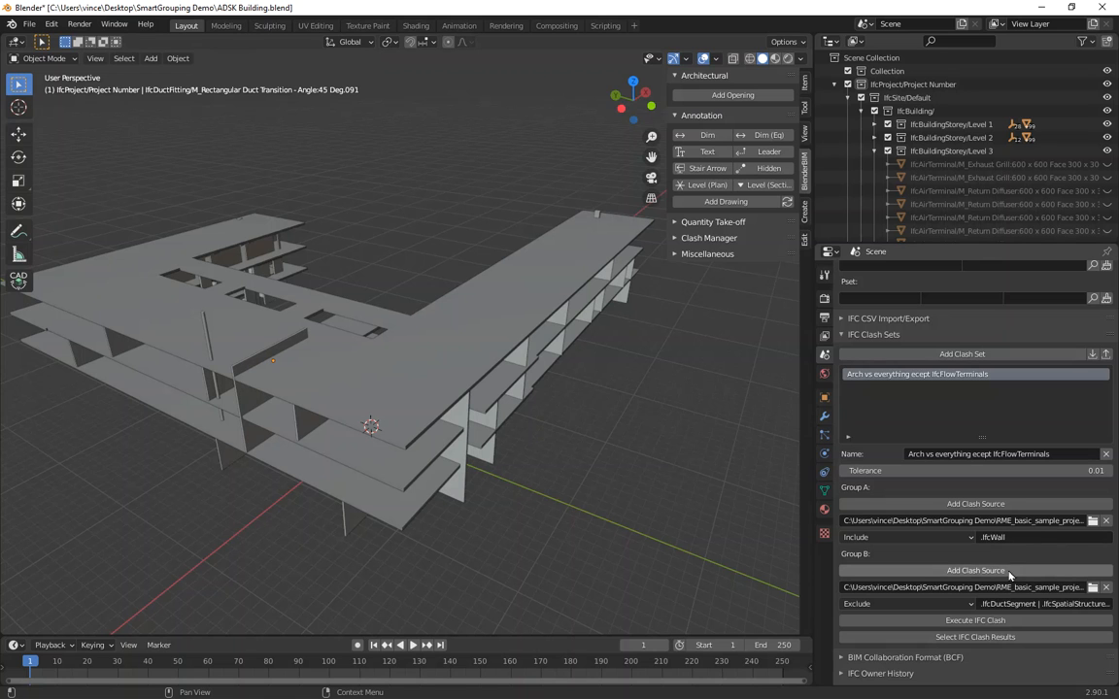
- Select the clashing elements from the results file clash_sets.json, sorting the files by modification date
{"action": "left_click", "coordinate": [970, 641]}
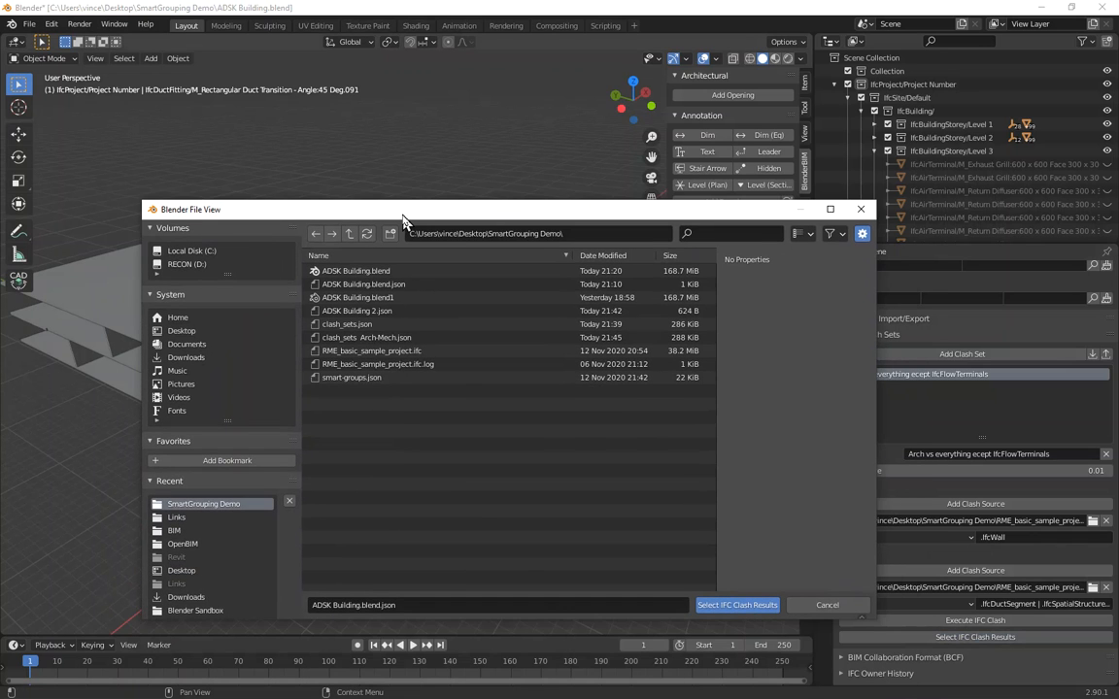
{"action": "left_click", "coordinate": [602, 254]}
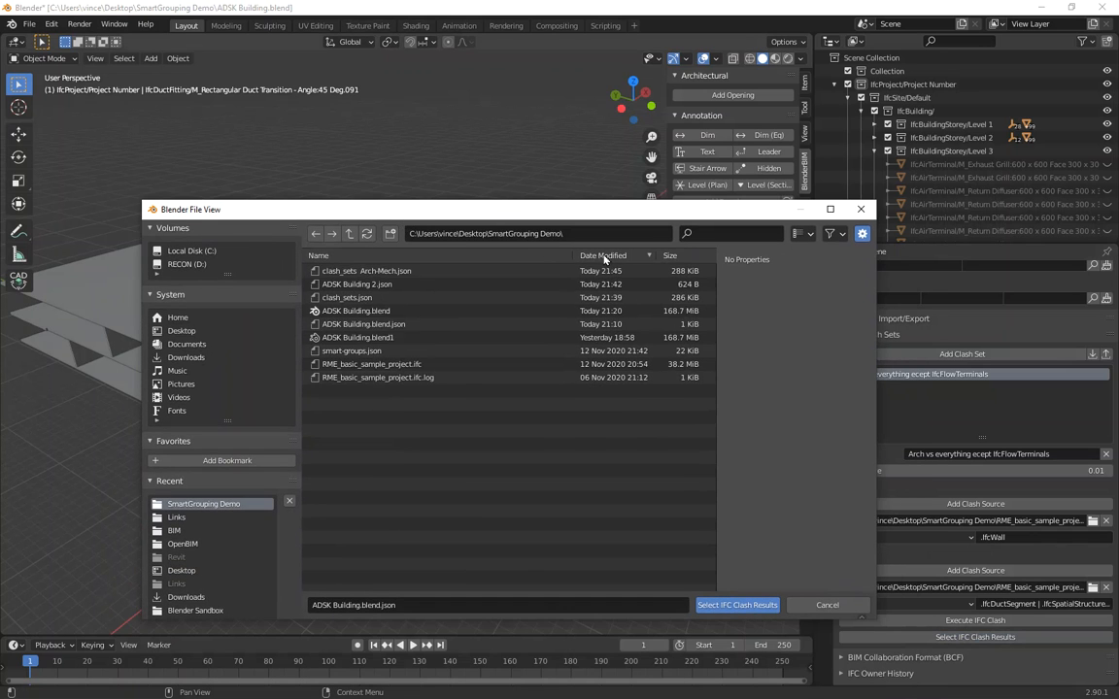
{"action": "left_click", "coordinate": [352, 297]}
{"action": "left_click", "coordinate": [727, 604]}
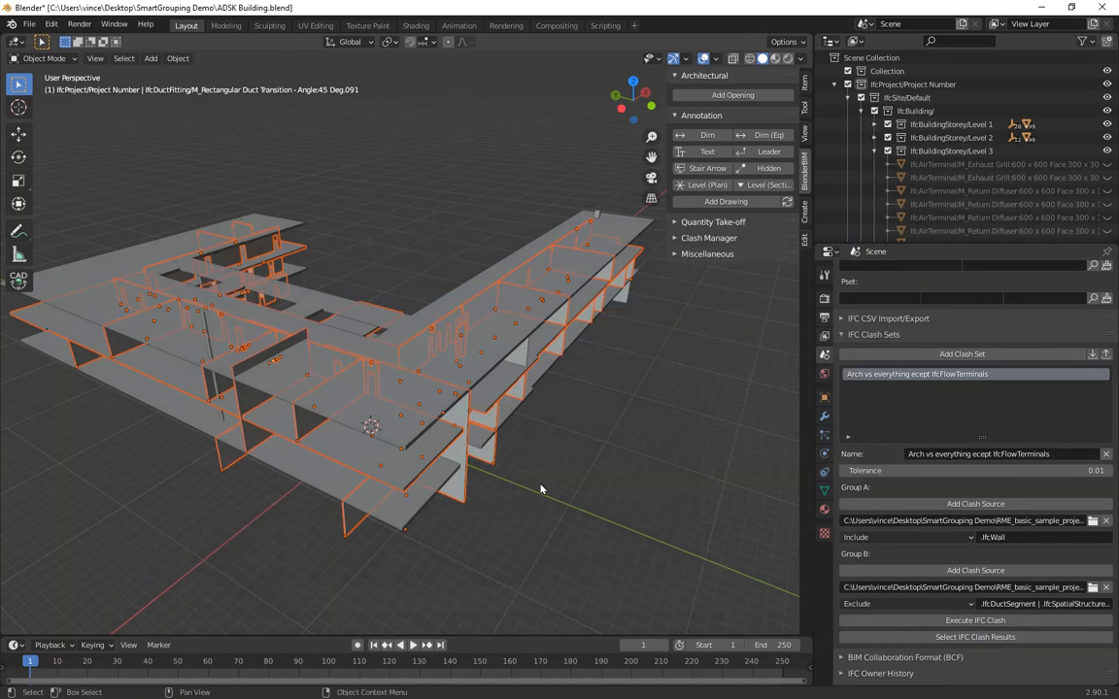
- Inspect the clashing walls and ducts up close, unhide all building elements and clear the selection
{"action": "scroll", "coordinate": [475, 393], "scroll_direction": "up", "scroll_amount": 2}
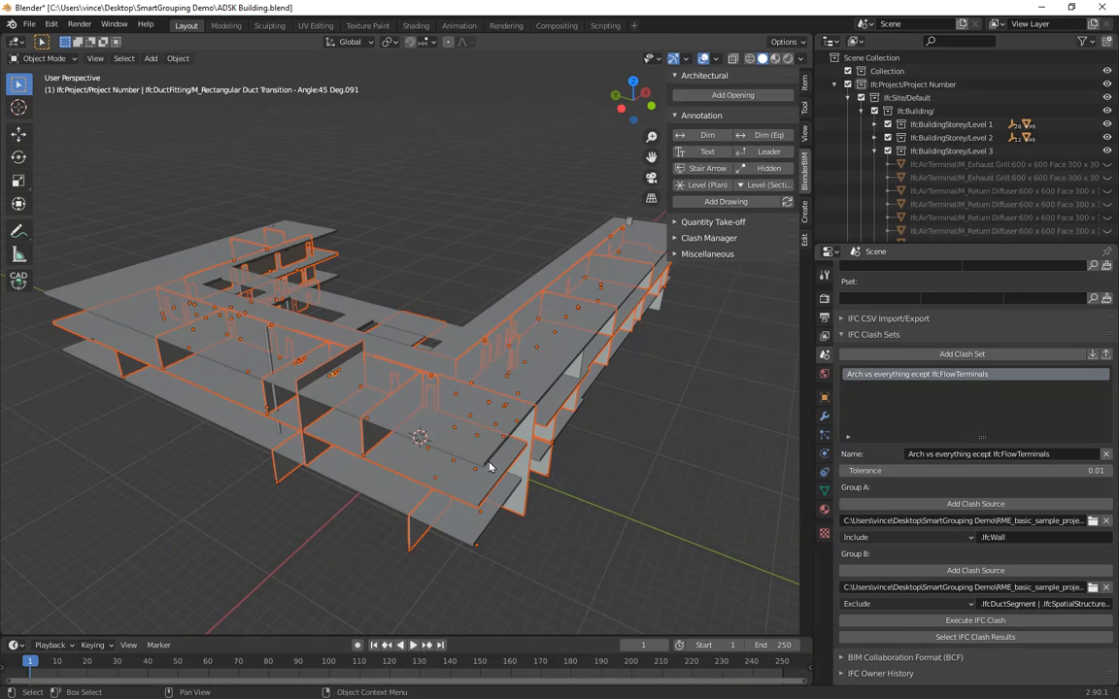
{"action": "middle_click_drag", "start_coordinate": [489, 464], "coordinate": [484, 409]}
{"action": "scroll", "coordinate": [388, 359], "scroll_direction": "up", "scroll_amount": 7}
{"action": "left_click", "coordinate": [448, 230]}
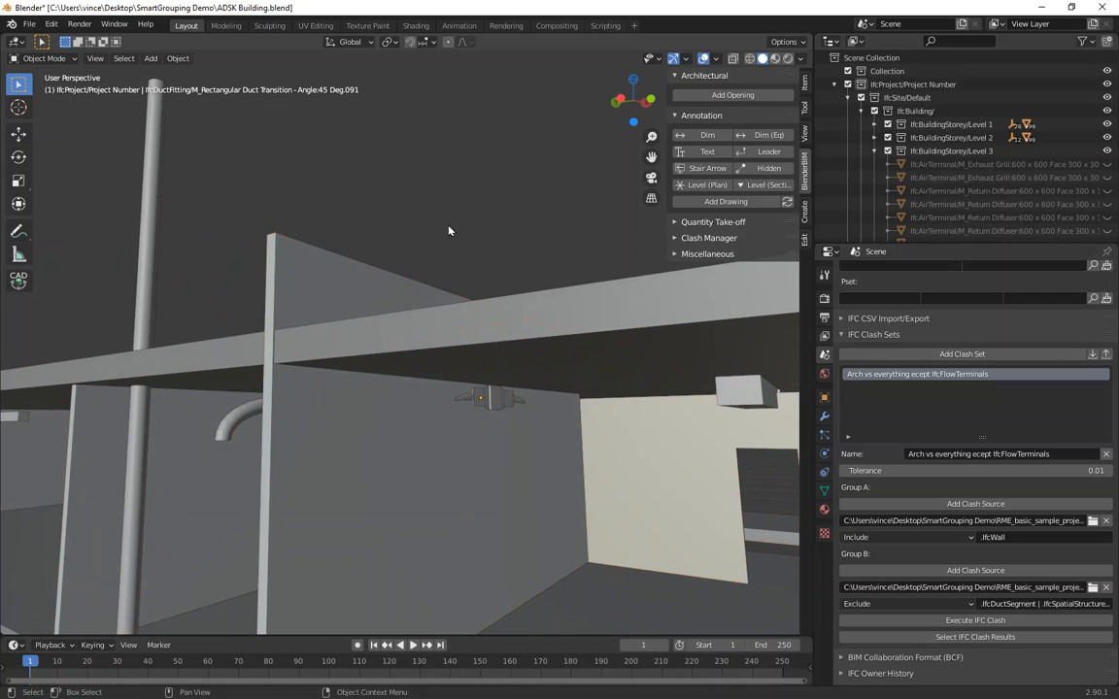
{"action": "key", "text": "alt+h"}
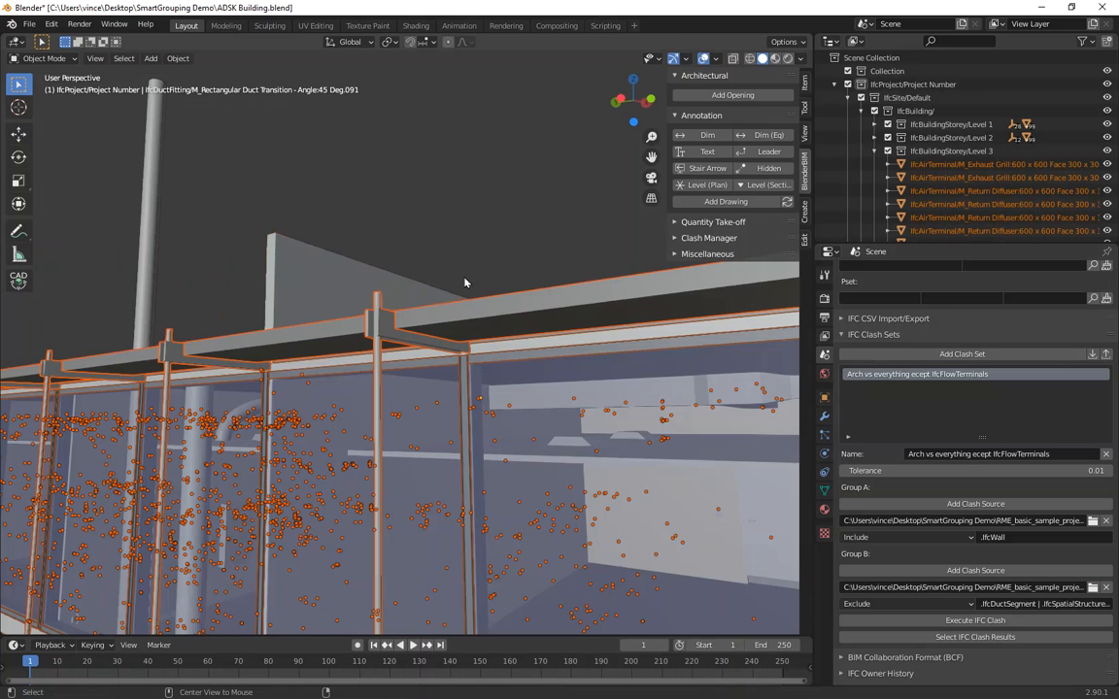
{"action": "left_click", "coordinate": [549, 221]}
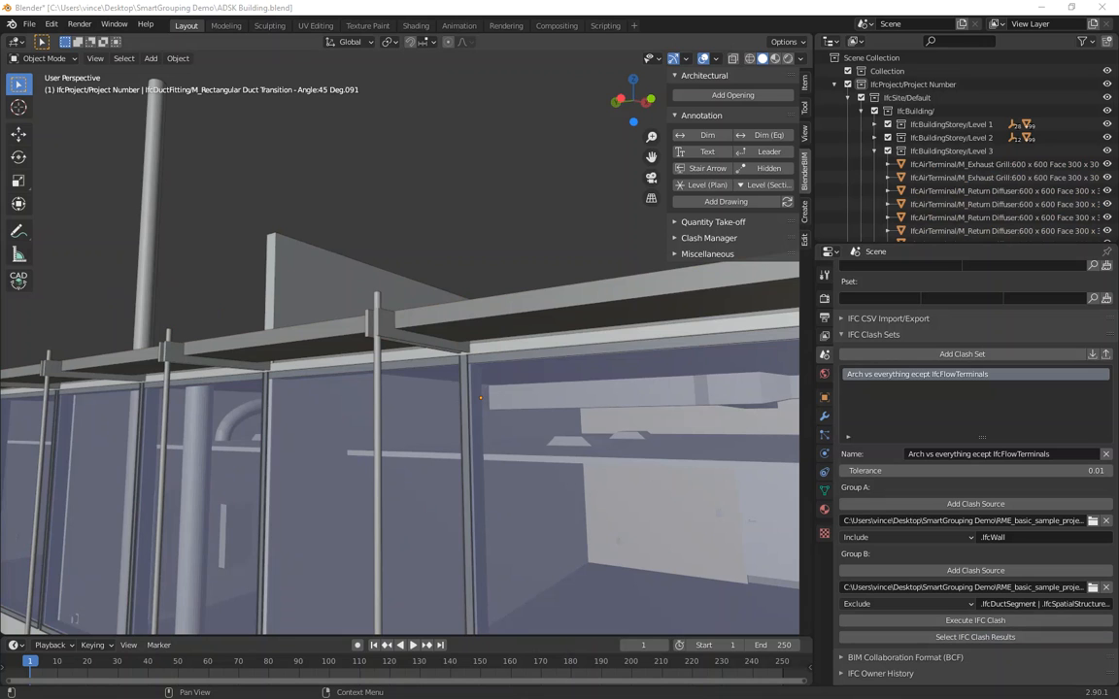
- Reselect the clashing elements and isolate them by hiding all other building elements
{"action": "key", "text": "a"}
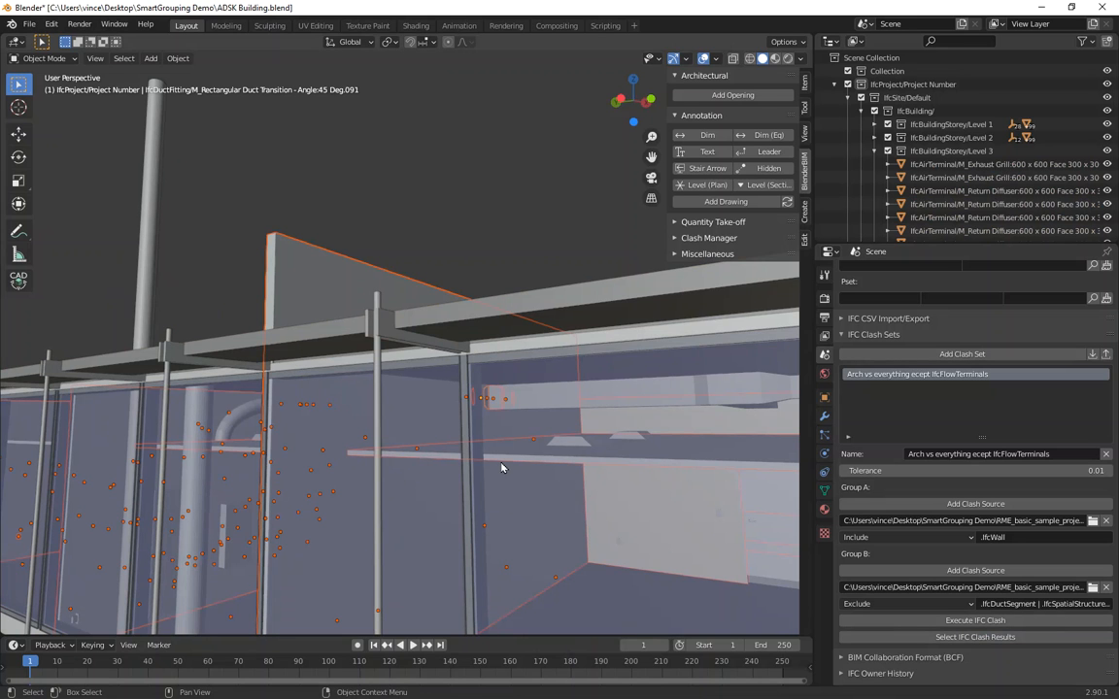
{"action": "key", "text": "shift+h"}
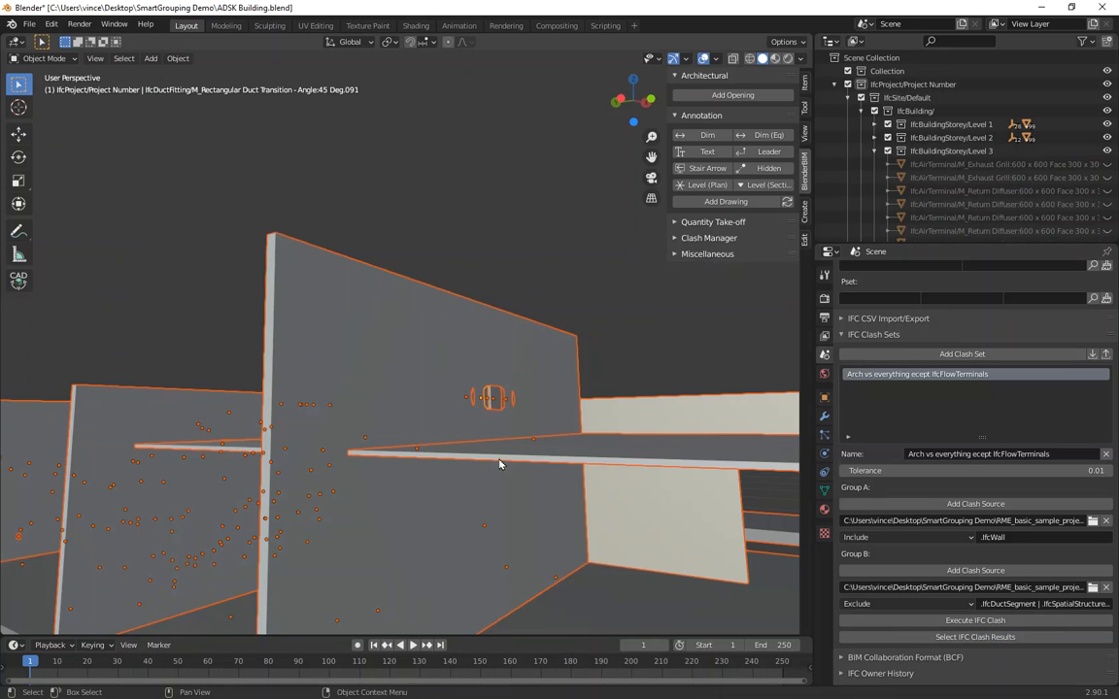
{"action": "middle_click_drag", "start_coordinate": [500, 462], "coordinate": [583, 415]}
{"action": "scroll", "coordinate": [583, 416], "scroll_direction": "down", "scroll_amount": 4}
{"action": "middle_click_drag", "start_coordinate": [510, 415], "coordinate": [452, 446]}
{"action": "scroll", "coordinate": [406, 435], "scroll_direction": "up", "scroll_amount": 4}
{"action": "scroll", "coordinate": [405, 435], "scroll_direction": "up", "scroll_amount": 2}
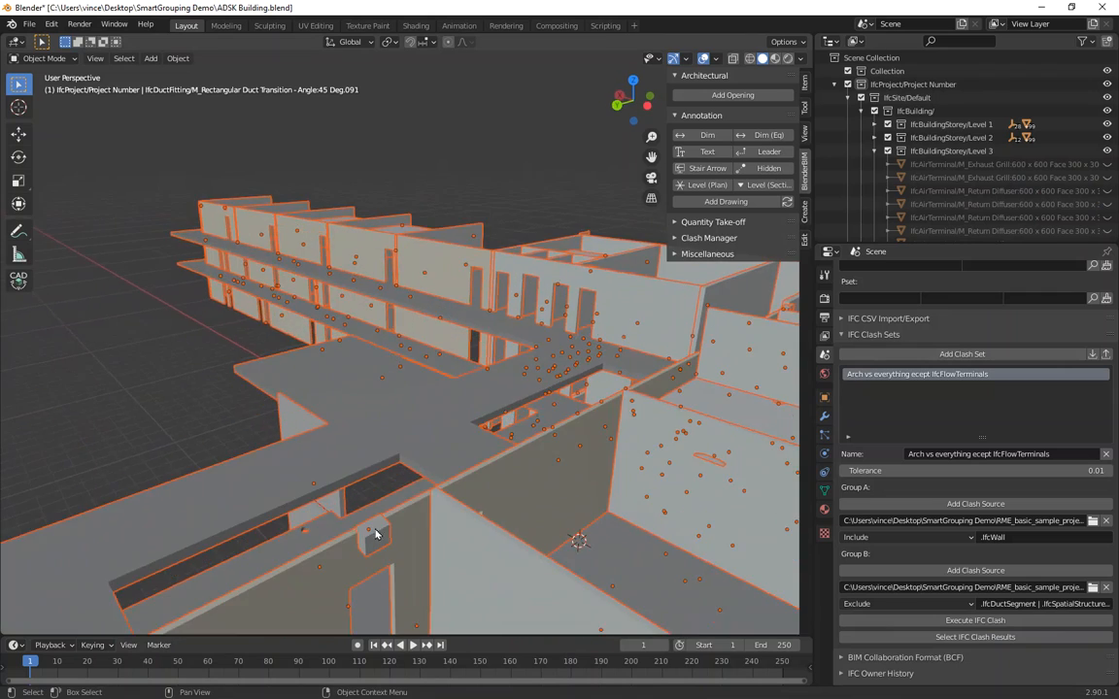
- Select the rectangular duct transition embedded in the wall above the doorway and inspect the fittings penetrating the neighbouring walls
{"action": "left_click", "coordinate": [379, 537]}
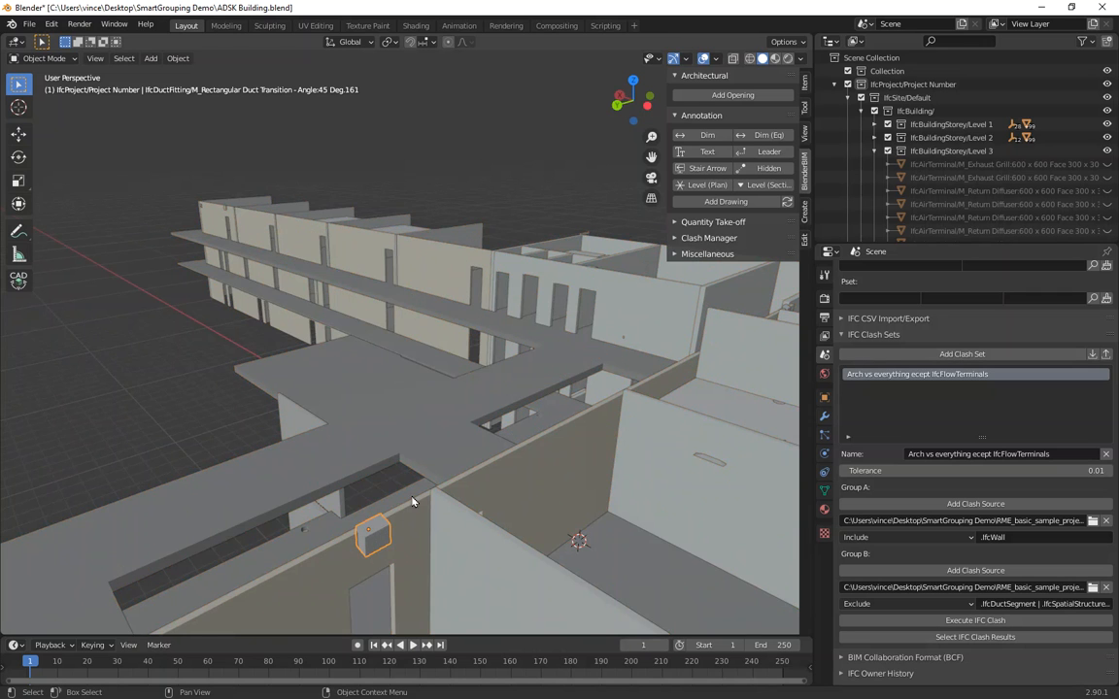
{"action": "middle_click_drag", "start_coordinate": [415, 502], "coordinate": [439, 400]}
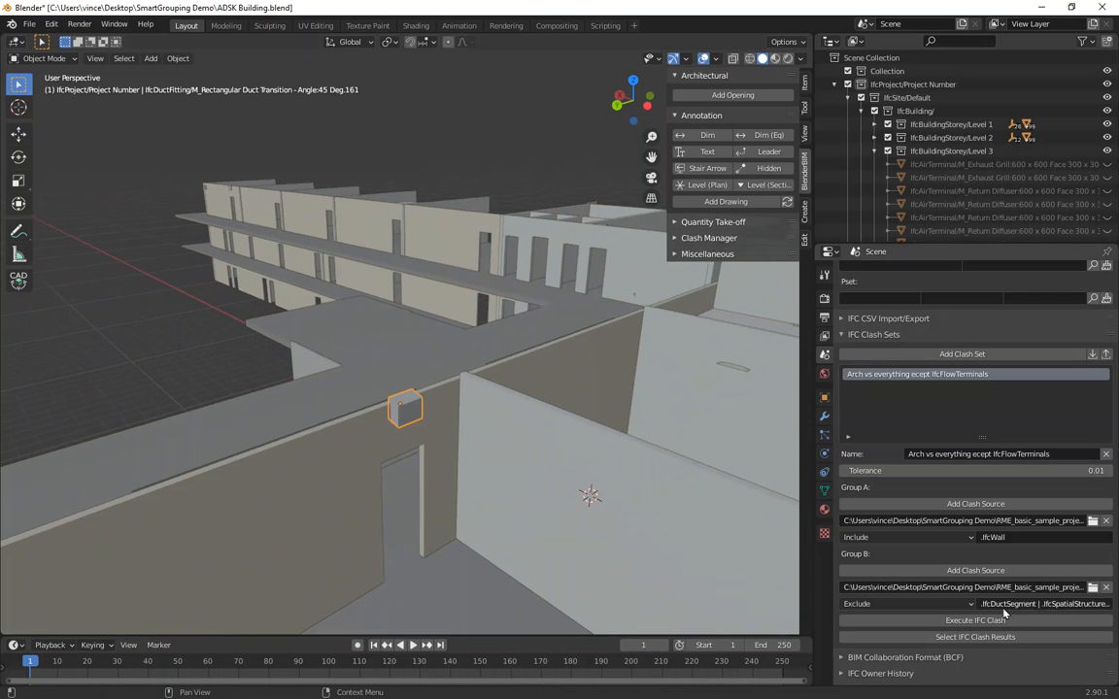
{"action": "scroll", "coordinate": [514, 469], "scroll_direction": "down", "scroll_amount": 1}
{"action": "middle_click_drag", "start_coordinate": [513, 469], "coordinate": [468, 423]}
{"action": "scroll", "coordinate": [413, 411], "scroll_direction": "up", "scroll_amount": 5}
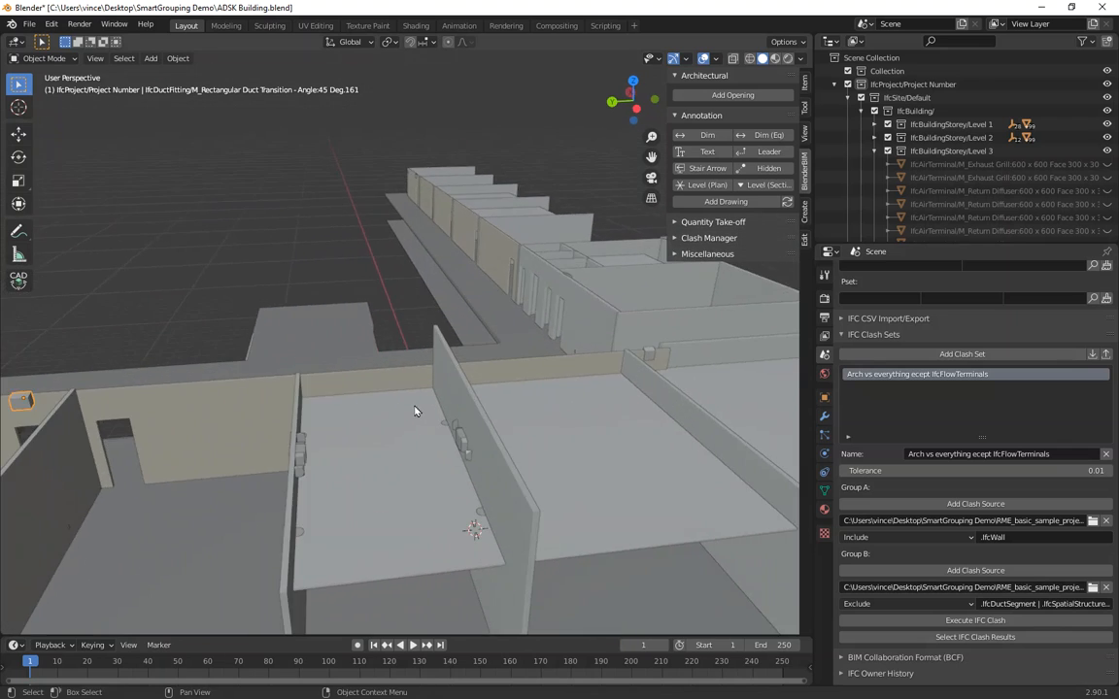
{"action": "scroll", "coordinate": [525, 425], "scroll_direction": "up", "scroll_amount": 2}
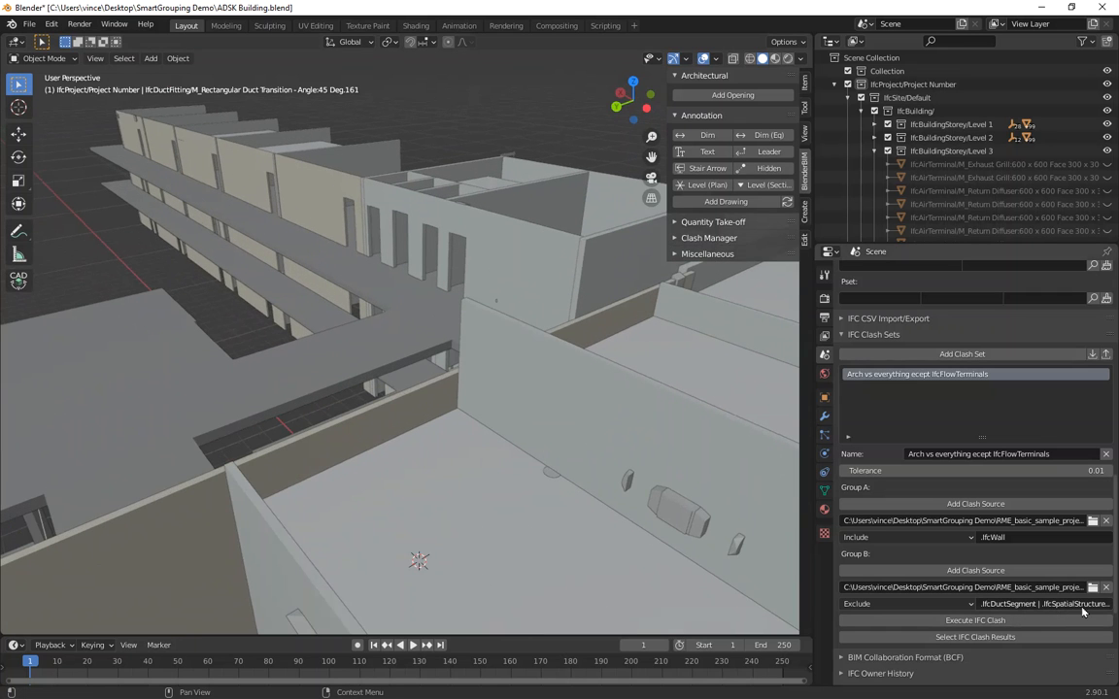
{"action": "scroll", "coordinate": [471, 421], "scroll_direction": "down", "scroll_amount": 2}
{"action": "scroll", "coordinate": [456, 419], "scroll_direction": "down", "scroll_amount": 2}
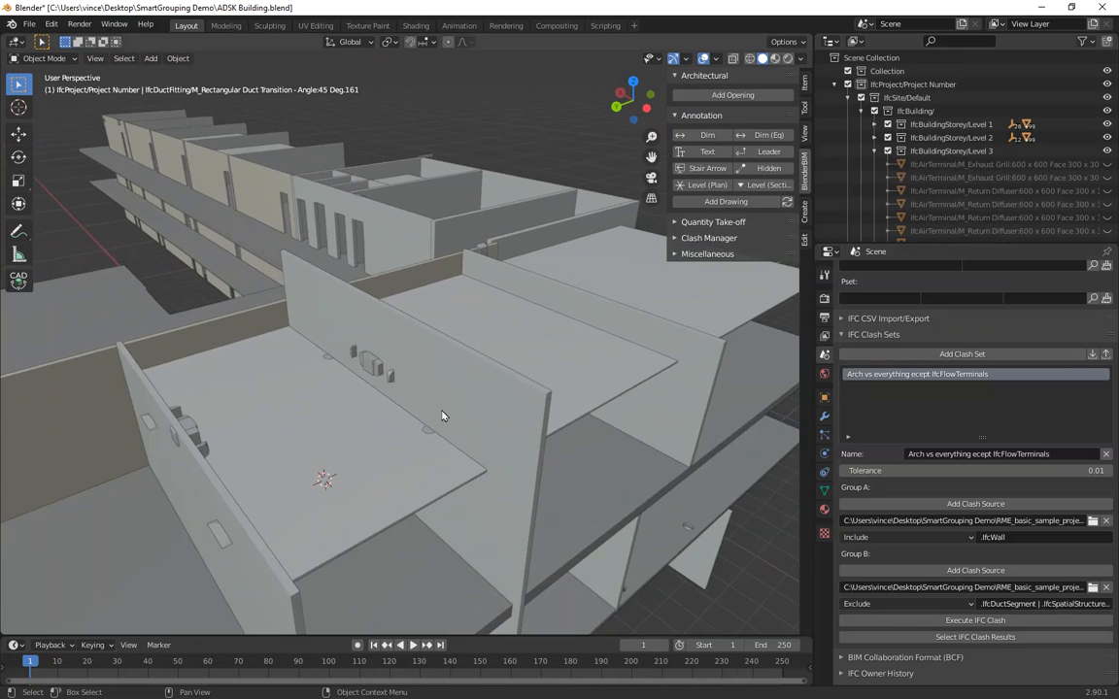
- Select the MW 11.5 partition wall crossed by duct fittings, examine its clashes and the whole isolated model, and clear the selection
{"action": "middle_click_drag", "start_coordinate": [442, 411], "coordinate": [409, 415]}
{"action": "left_click", "coordinate": [333, 429]}
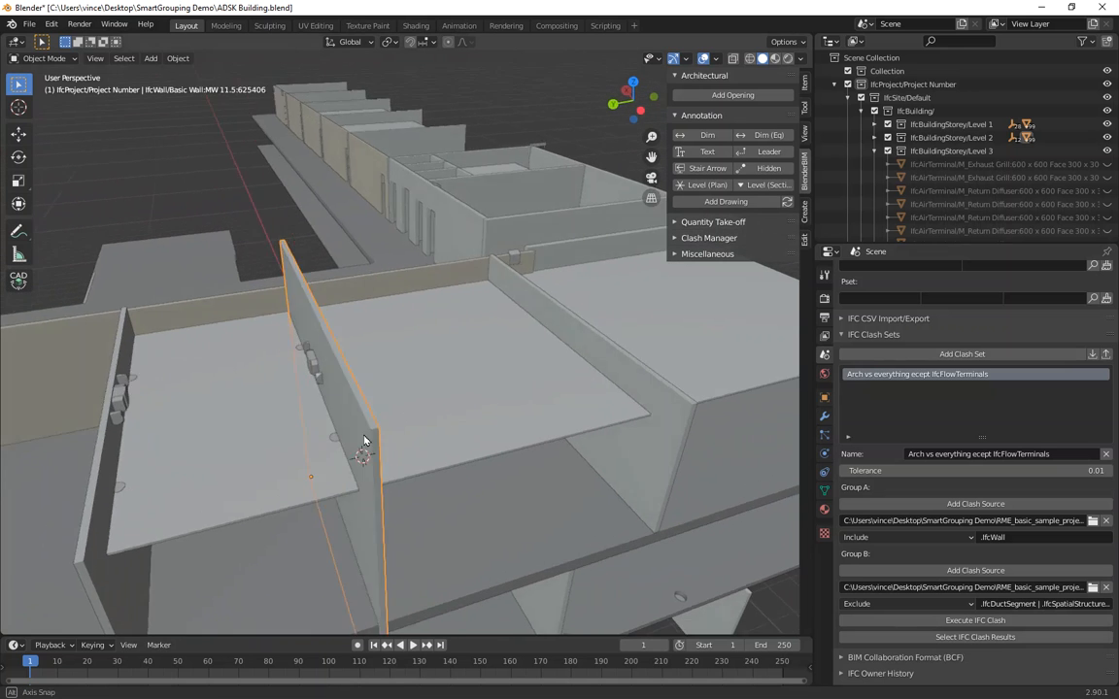
{"action": "middle_click_drag", "start_coordinate": [362, 445], "coordinate": [406, 440]}
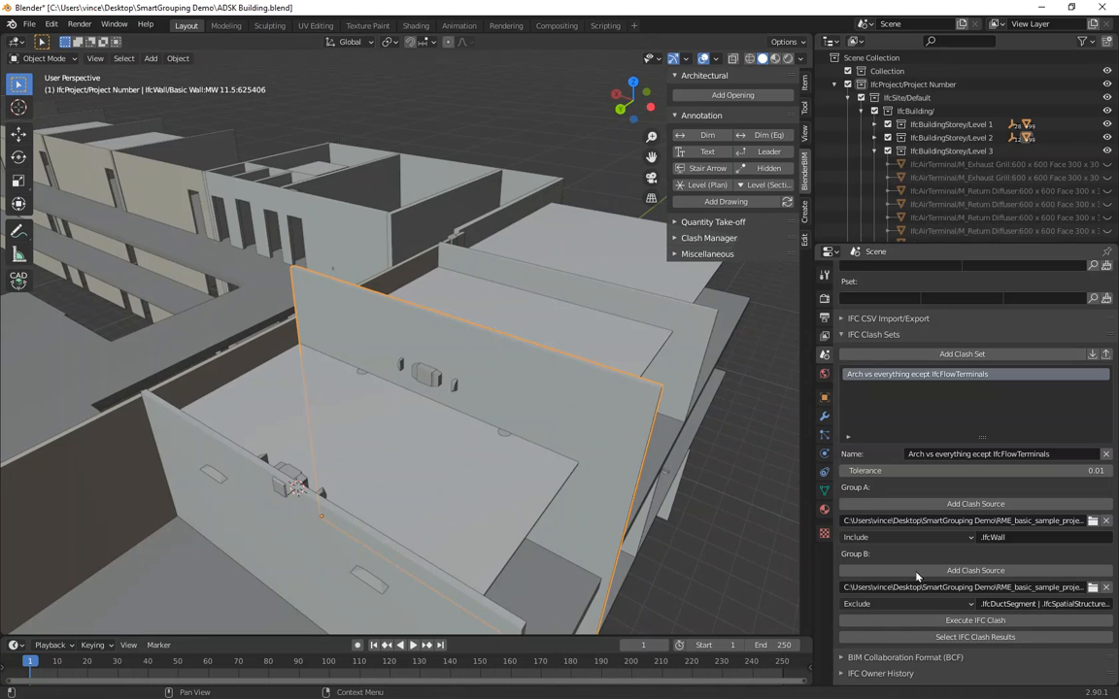
{"action": "middle_click_drag", "start_coordinate": [492, 445], "coordinate": [360, 422]}
{"action": "scroll", "coordinate": [303, 412], "scroll_direction": "down", "scroll_amount": 4}
{"action": "scroll", "coordinate": [359, 421], "scroll_direction": "down", "scroll_amount": 2}
{"action": "scroll", "coordinate": [358, 421], "scroll_direction": "up", "scroll_amount": 3}
{"action": "left_click", "coordinate": [369, 234]}
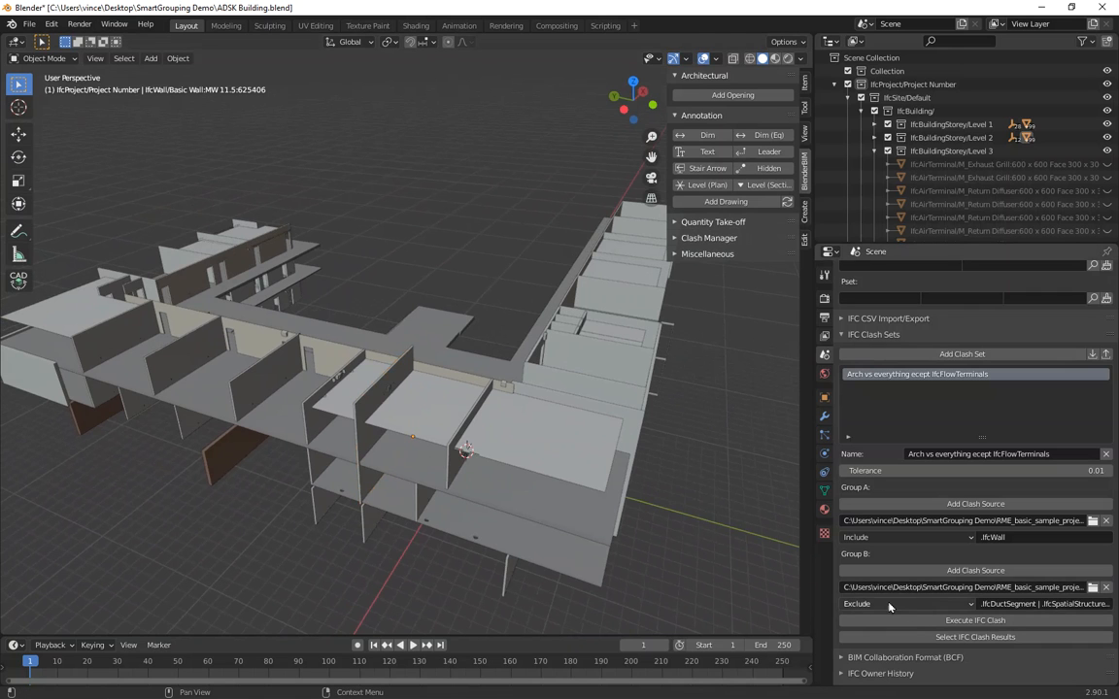